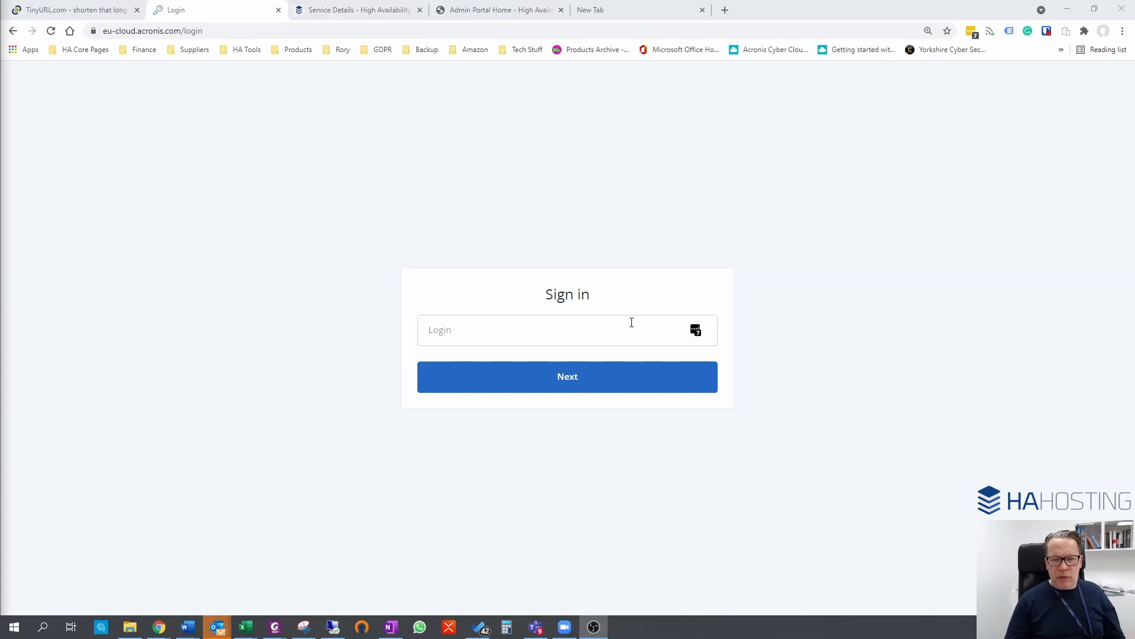
- Sign in to the Acronis cloud console using the login and password saved in LastPass
{"action": "left_click", "coordinate": [690, 340]}
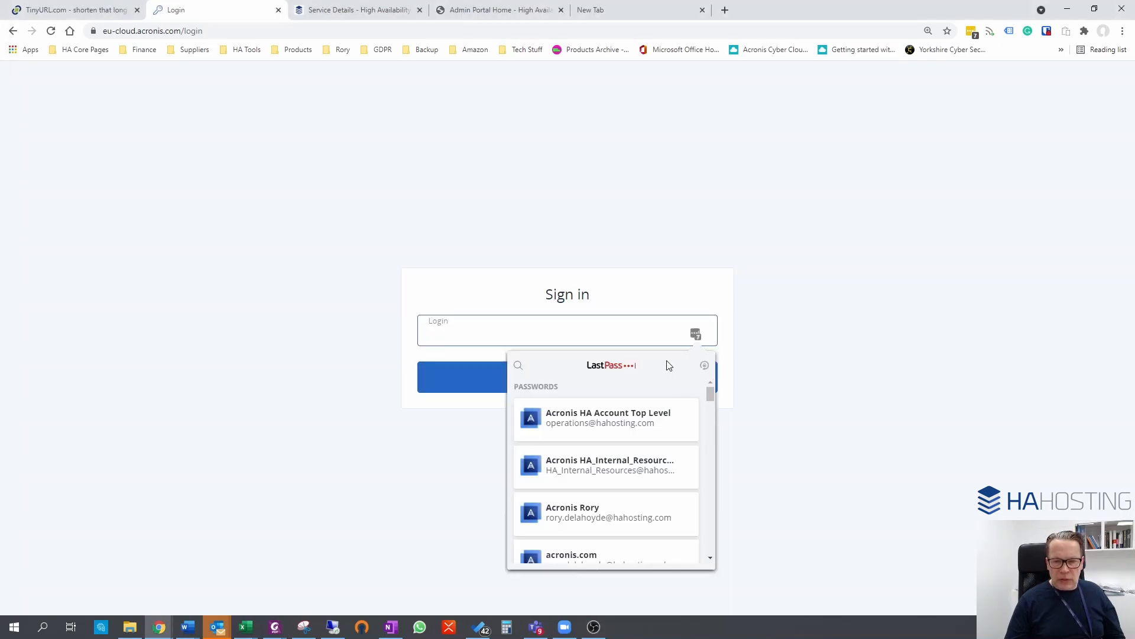
{"action": "scroll", "coordinate": [603, 449], "scroll_direction": "down", "scroll_amount": 2}
{"action": "left_click", "coordinate": [608, 456]}
{"action": "left_click", "coordinate": [571, 382]}
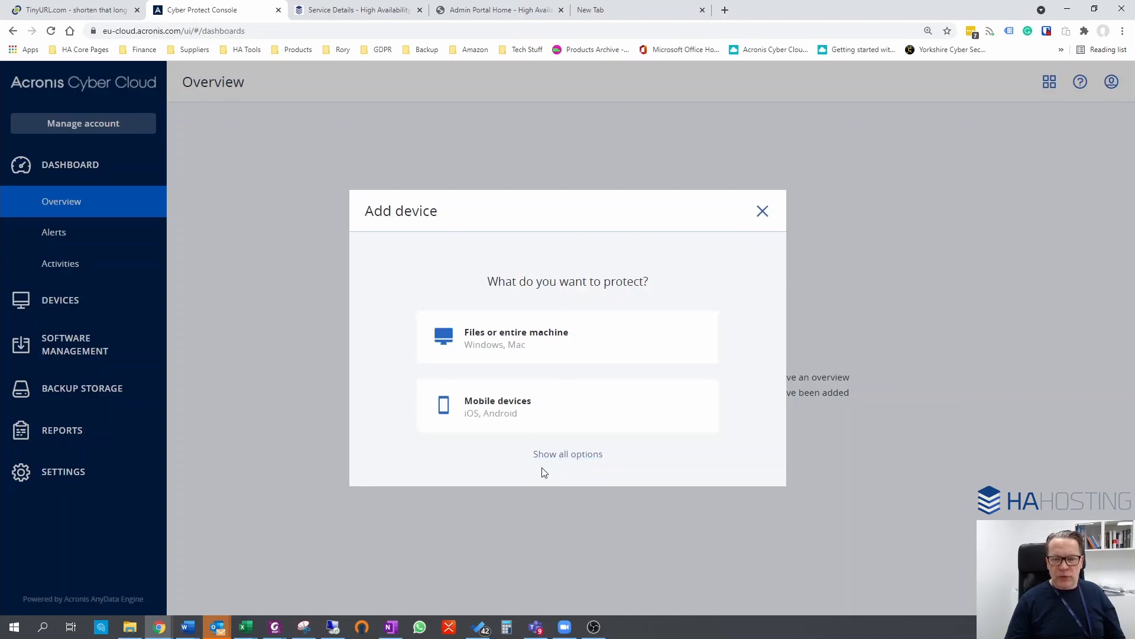
- Show all device options, choose to add a Linux server, and cancel the automatic installer download
{"action": "left_click", "coordinate": [571, 455]}
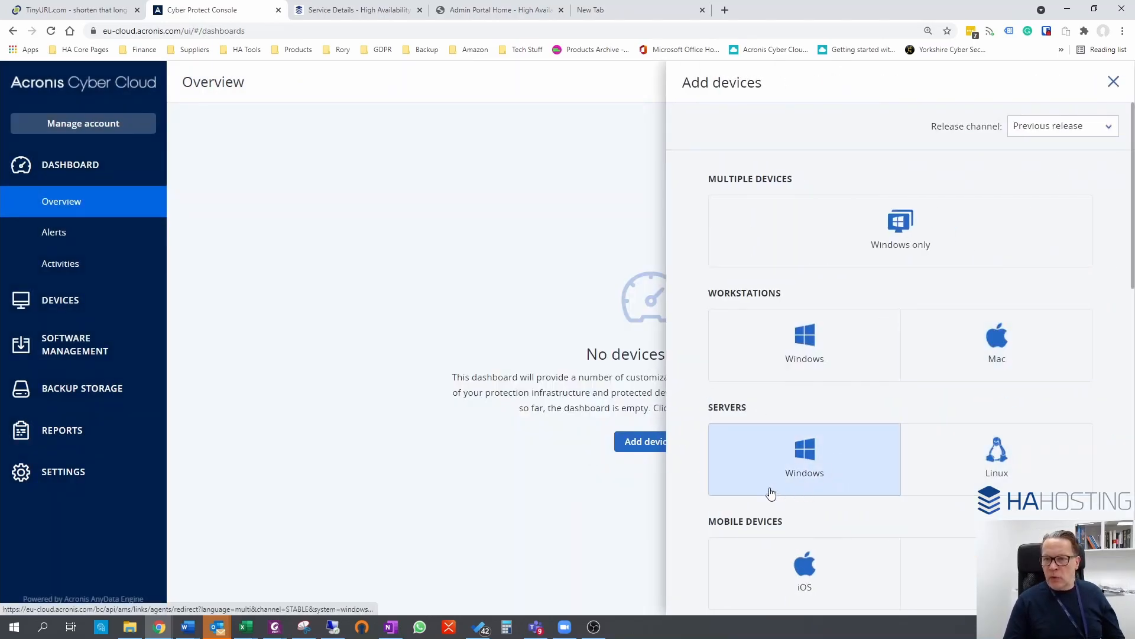
{"action": "left_click", "coordinate": [999, 467]}
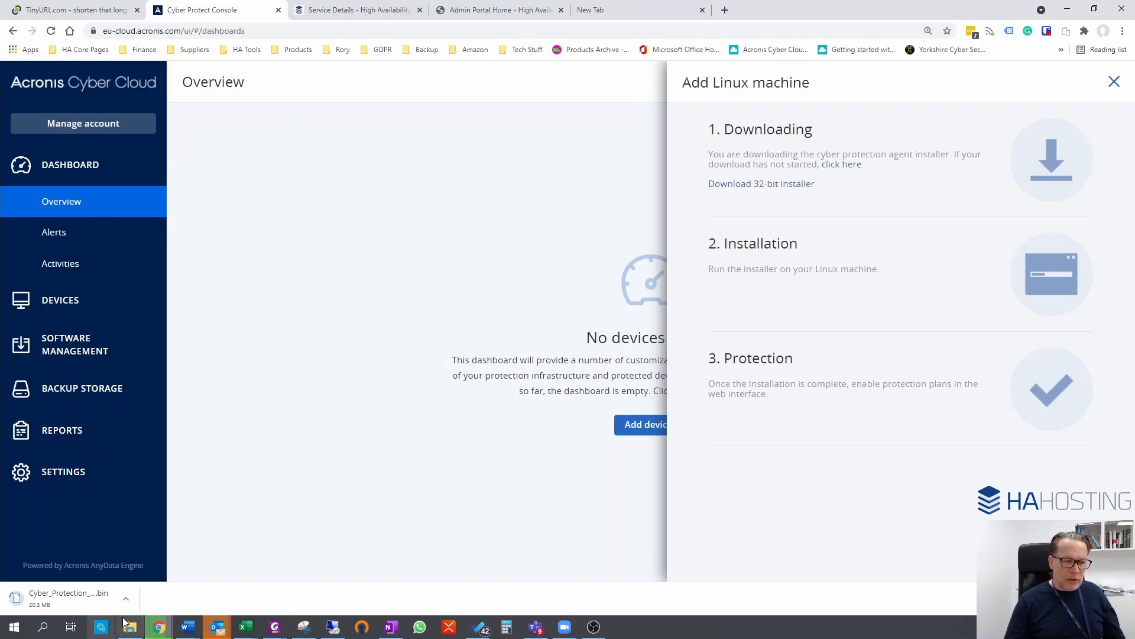
{"action": "left_click", "coordinate": [127, 598]}
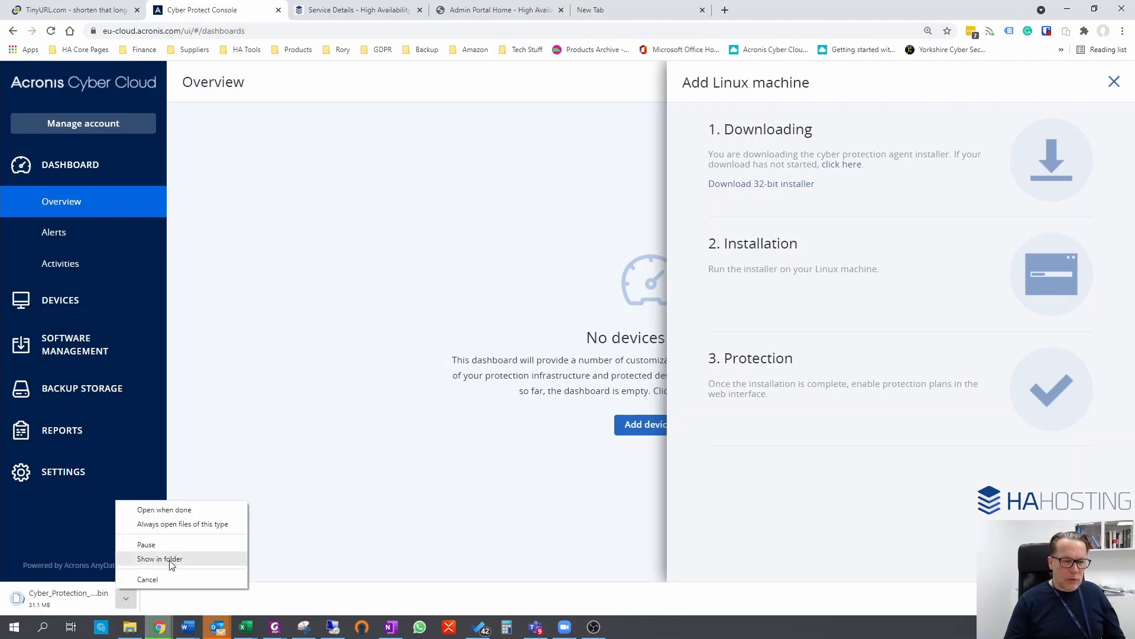
{"action": "left_click", "coordinate": [155, 577]}
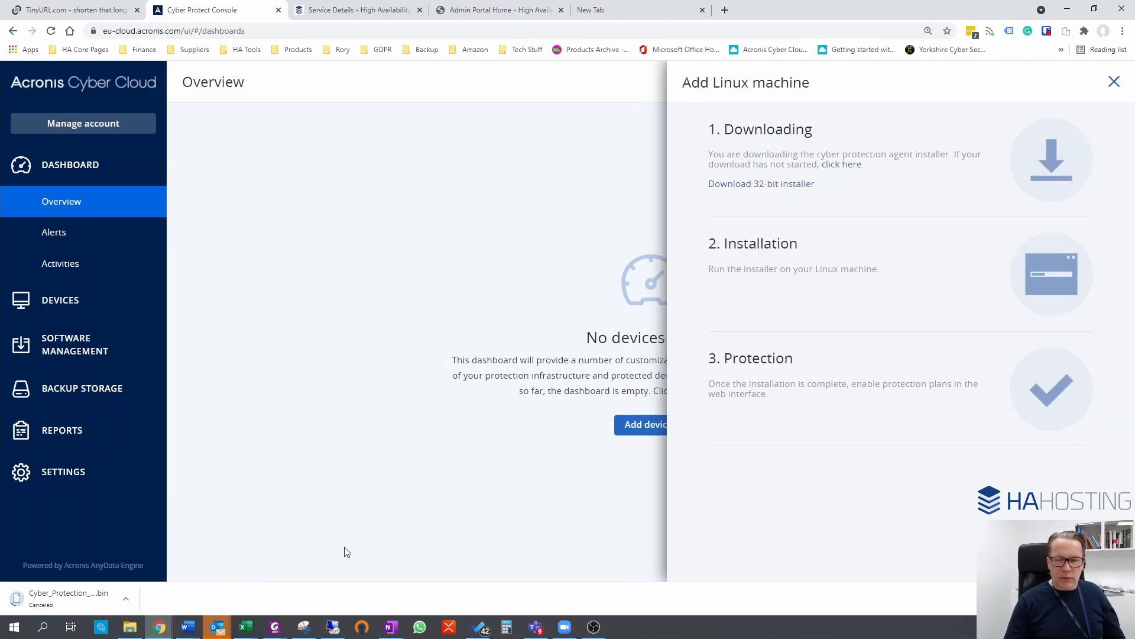
- Copy the address of the Linux agent installer's download link and paste it into the empty browser tab's address field
{"action": "right_click", "coordinate": [840, 166]}
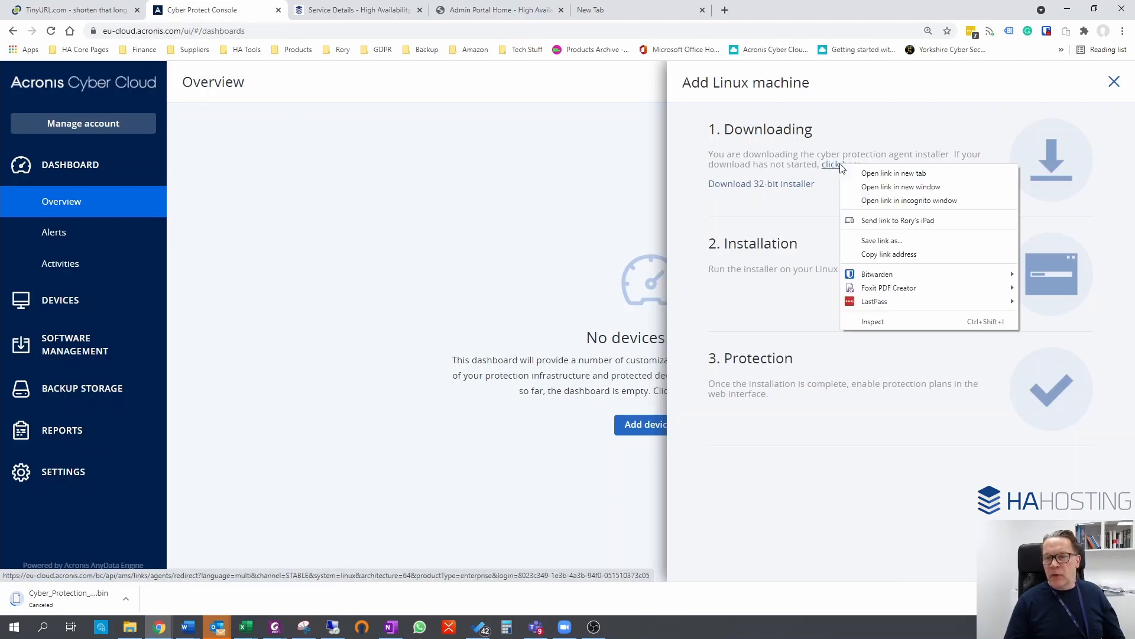
{"action": "left_click", "coordinate": [893, 255]}
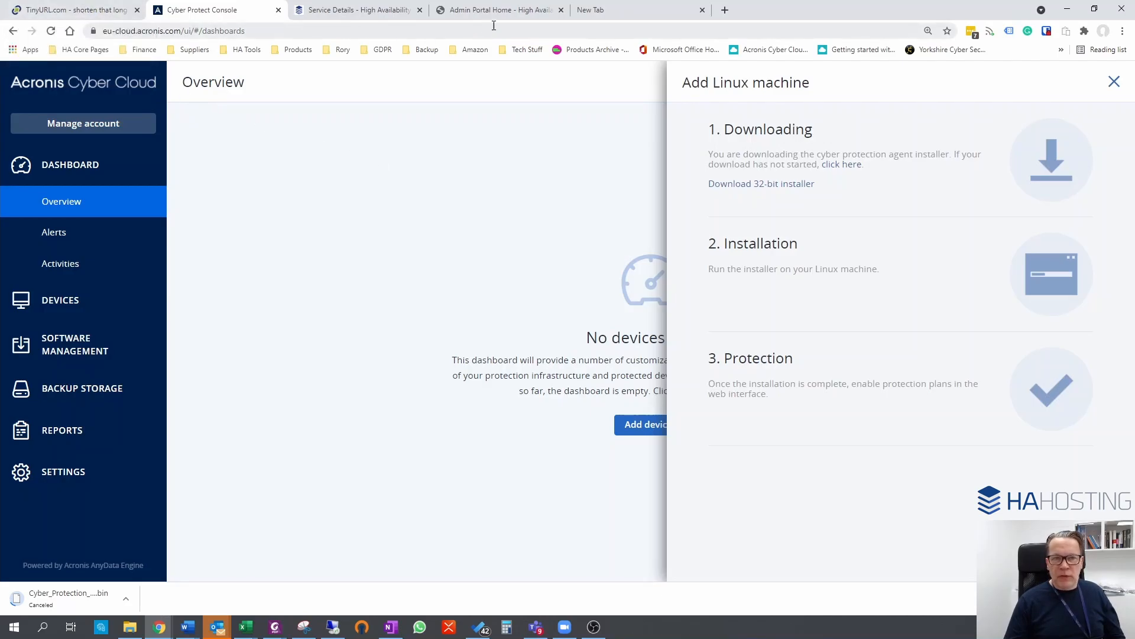
{"action": "left_click", "coordinate": [633, 10]}
{"action": "right_click", "coordinate": [537, 32]}
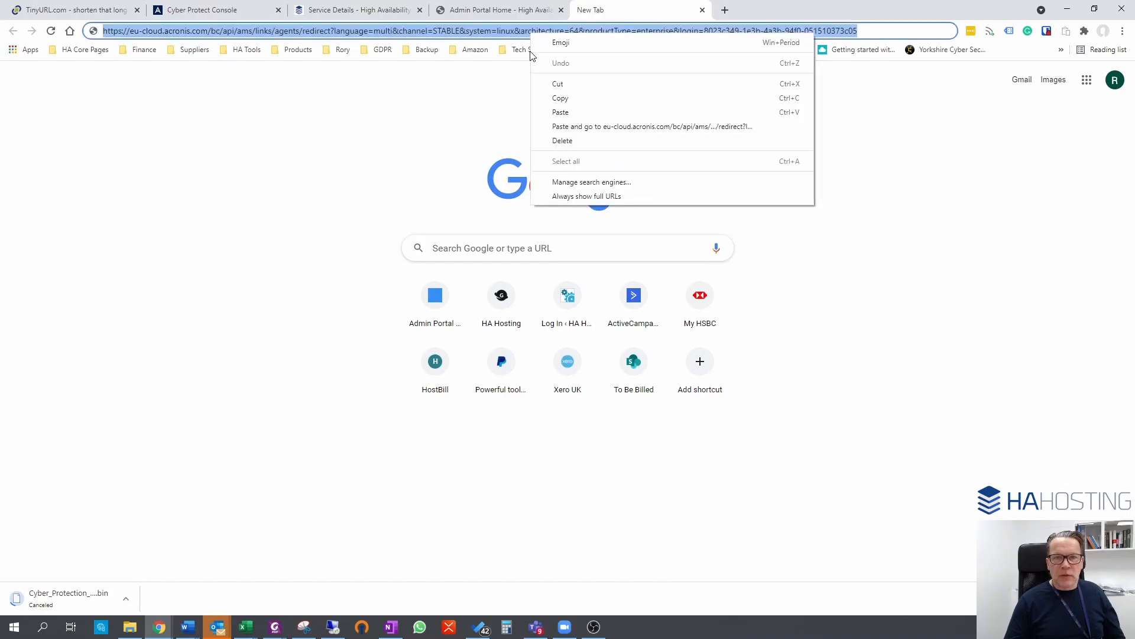
{"action": "left_click", "coordinate": [441, 109]}
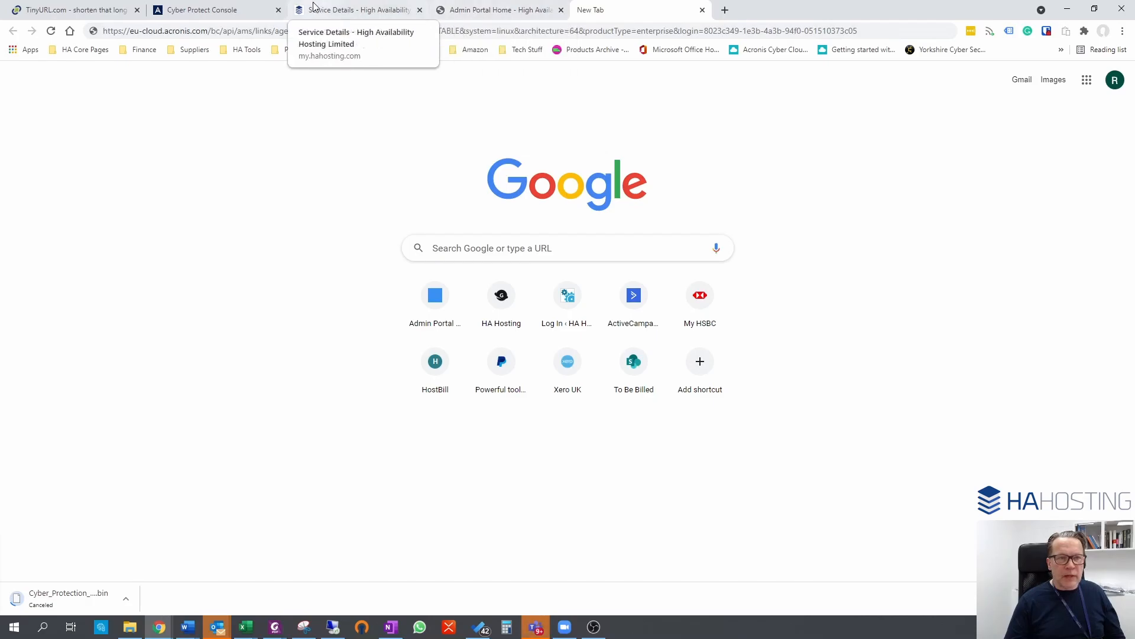
- Switch to the TinyURL page and highlight the long Acronis installer URL behind the AcronisLinux64 short link
{"action": "left_click", "coordinate": [80, 10]}
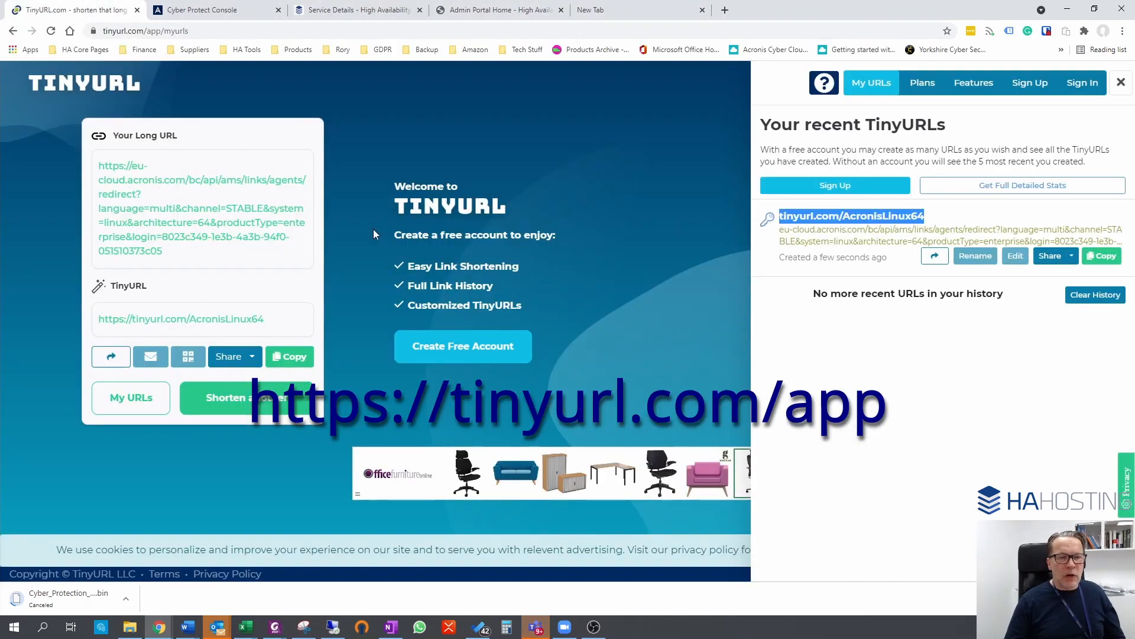
{"action": "left_click_drag", "start_coordinate": [162, 251], "coordinate": [100, 158]}
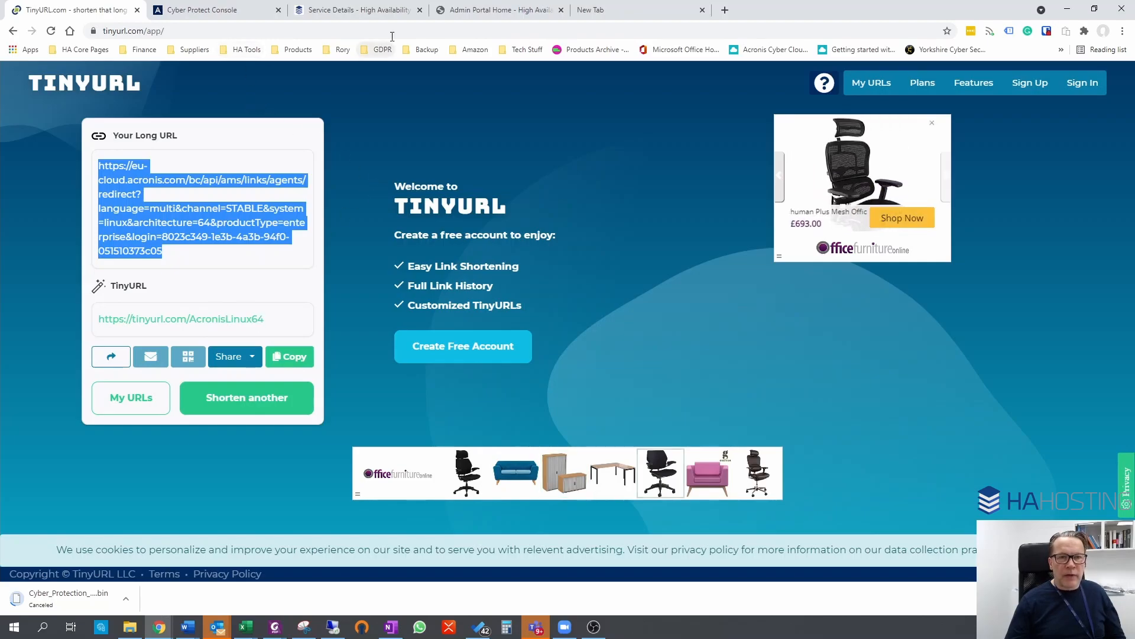
- In the HA Hosting portal, find the Linux virtual servers and open the details of linuxvirtualserverbackuptest
{"action": "left_click", "coordinate": [347, 11]}
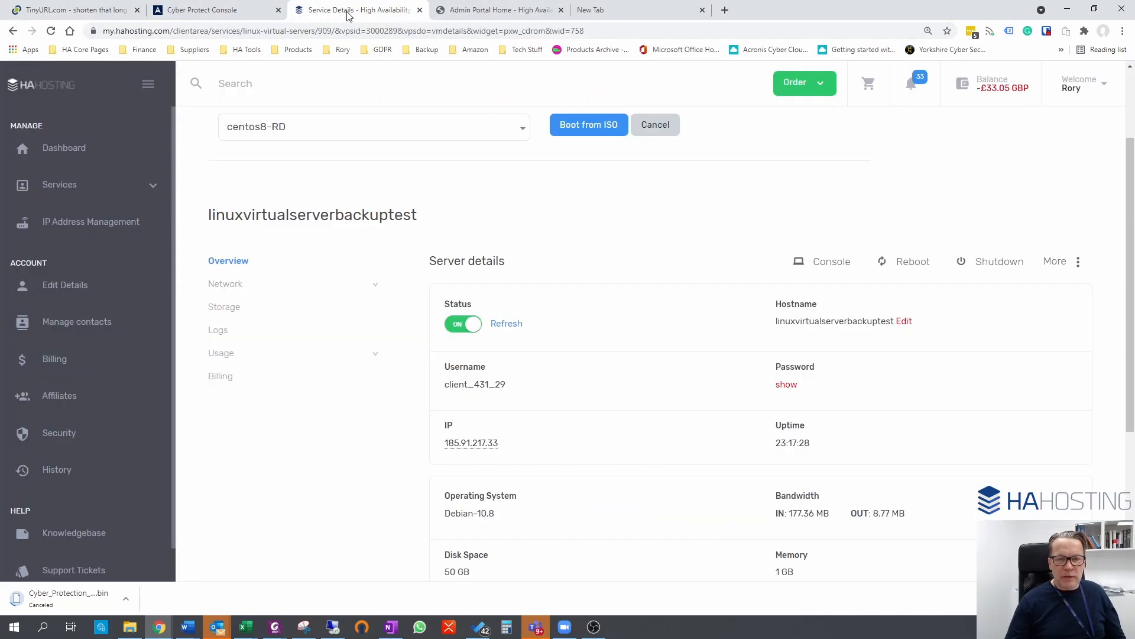
{"action": "scroll", "coordinate": [277, 231], "scroll_direction": "up", "scroll_amount": 2}
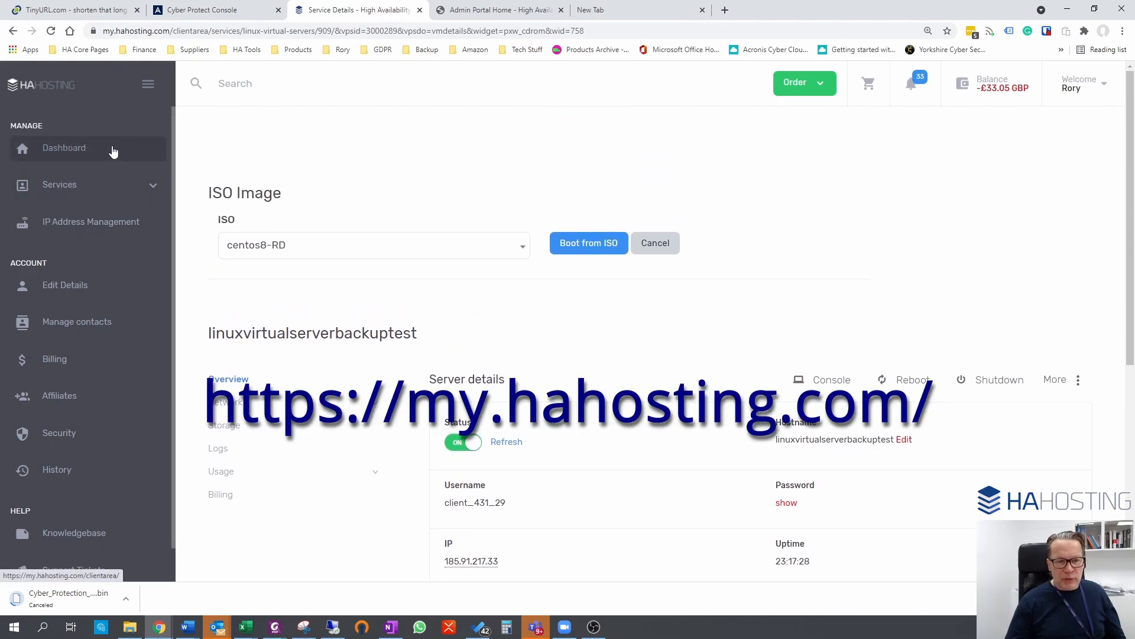
{"action": "scroll", "coordinate": [277, 216], "scroll_direction": "down", "scroll_amount": 4}
{"action": "scroll", "coordinate": [289, 221], "scroll_direction": "up", "scroll_amount": 3}
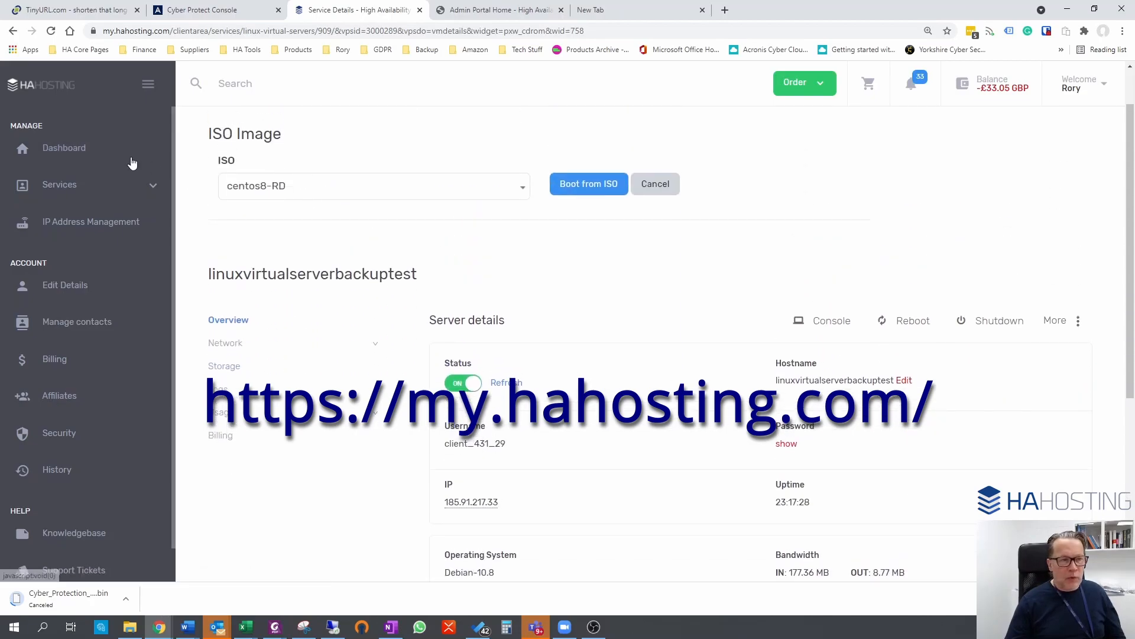
{"action": "left_click", "coordinate": [102, 188]}
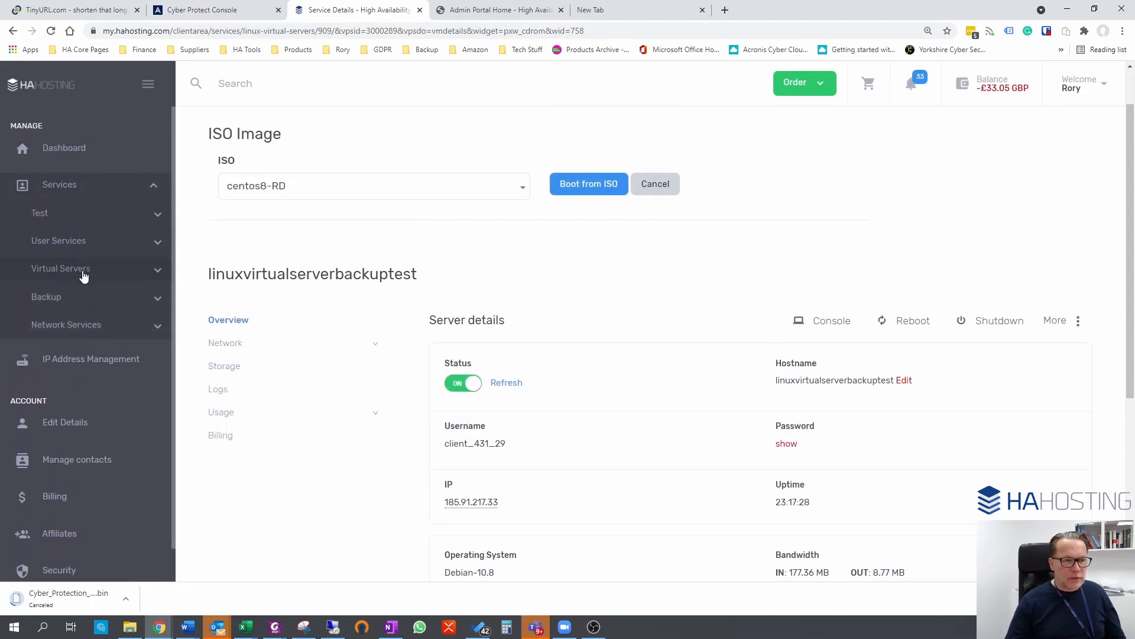
{"action": "left_click", "coordinate": [83, 270]}
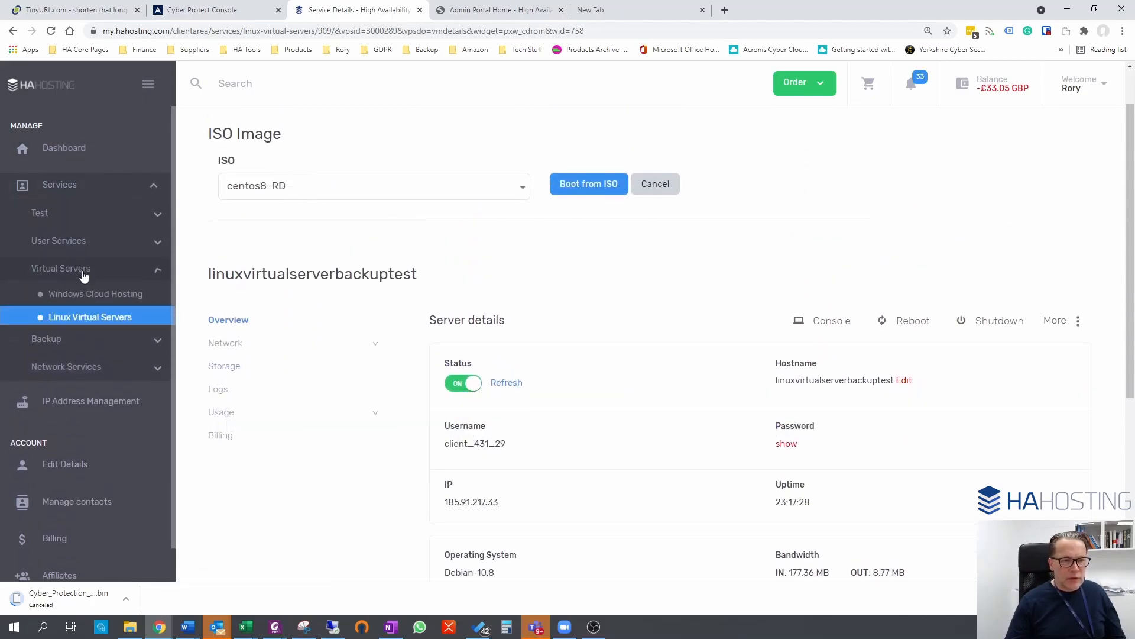
{"action": "left_click", "coordinate": [97, 323]}
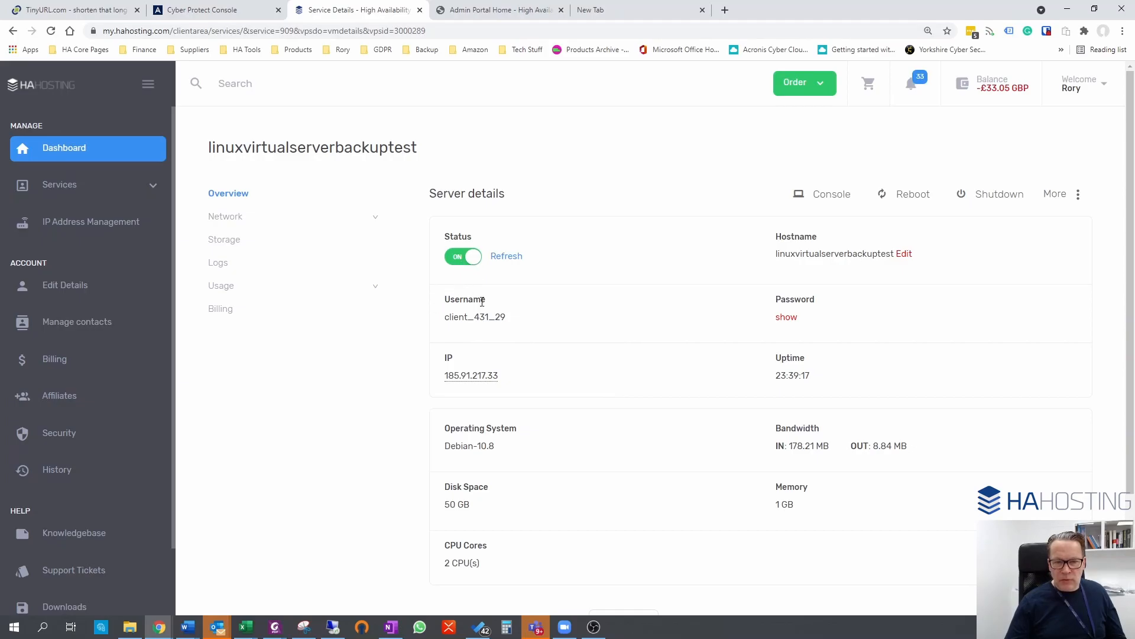
- Reveal the server's password and open its console in a maximised window
{"action": "left_click", "coordinate": [786, 317]}
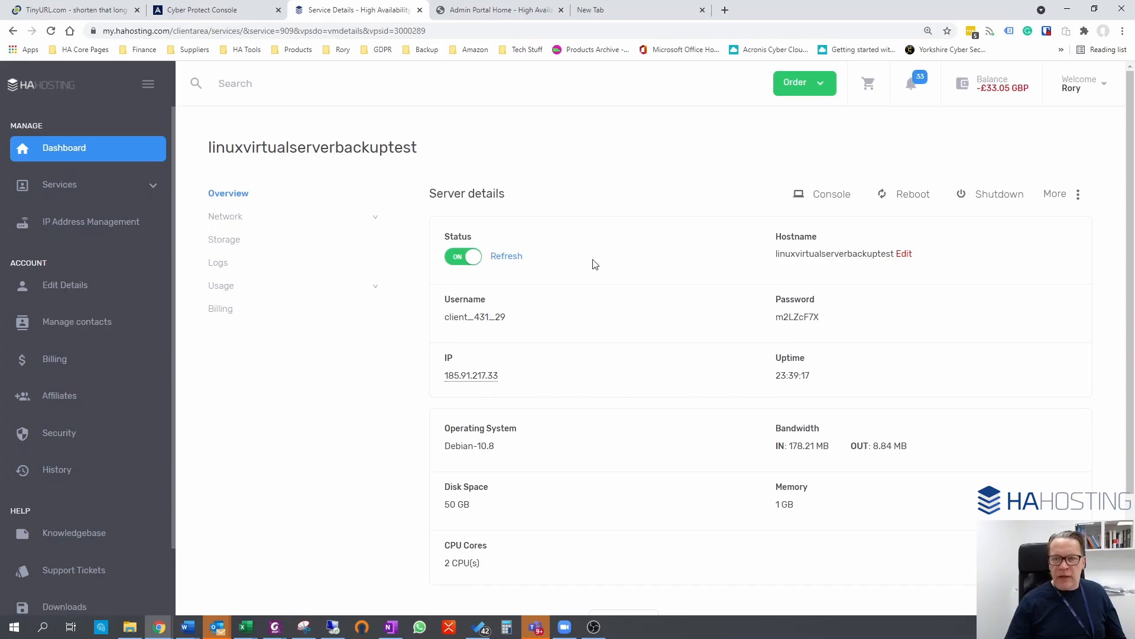
{"action": "left_click", "coordinate": [842, 201]}
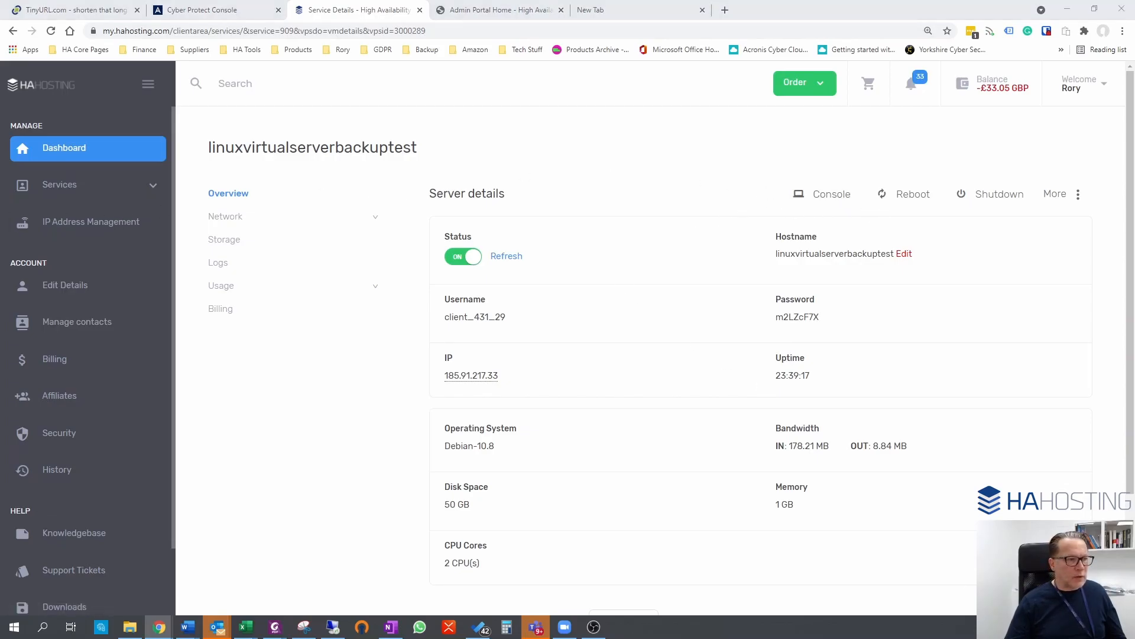
{"action": "left_click_drag", "start_coordinate": [83, 160], "coordinate": [656, 175]}
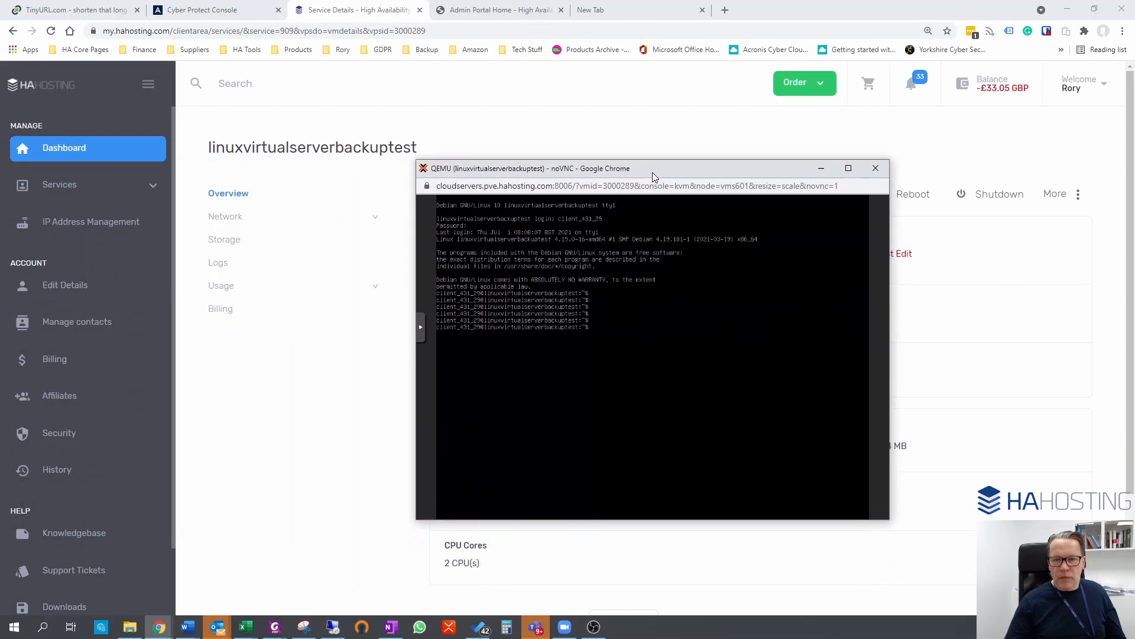
{"action": "left_click", "coordinate": [849, 169]}
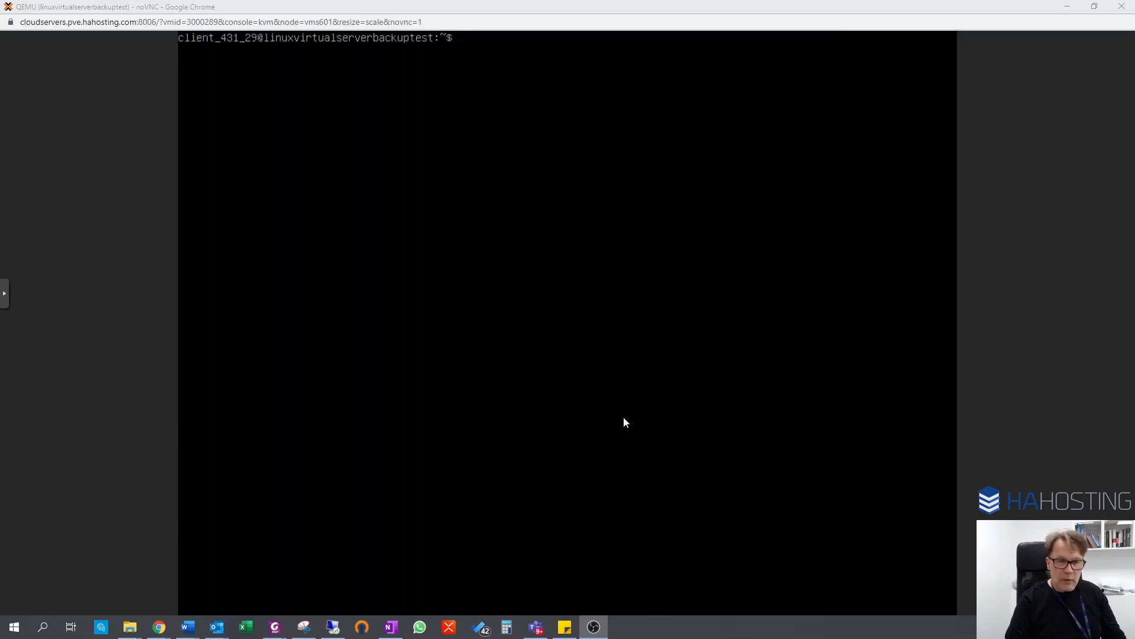
- List the files in the home directory from the server console with ls
{"action": "left_click", "coordinate": [624, 417]}
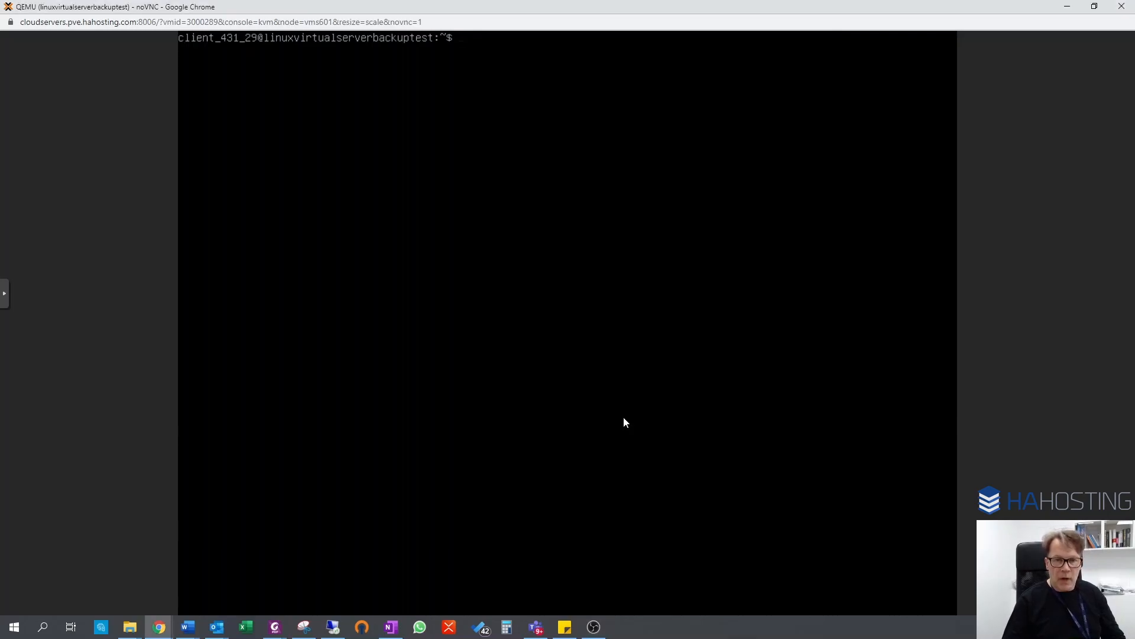
{"action": "type", "text": "ls"}
{"action": "key", "text": "Return"}
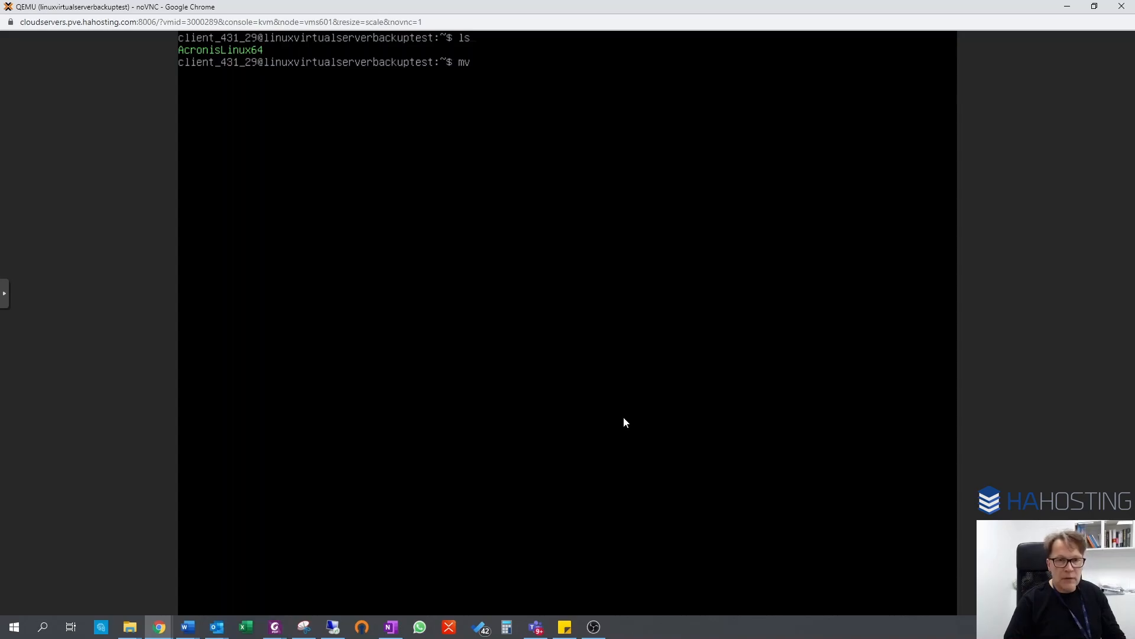
- Rename the file AcronisLinux64 to AcronisLinux64.bin with mv, clear the console and list the directory again
{"action": "key", "text": "Tab"}
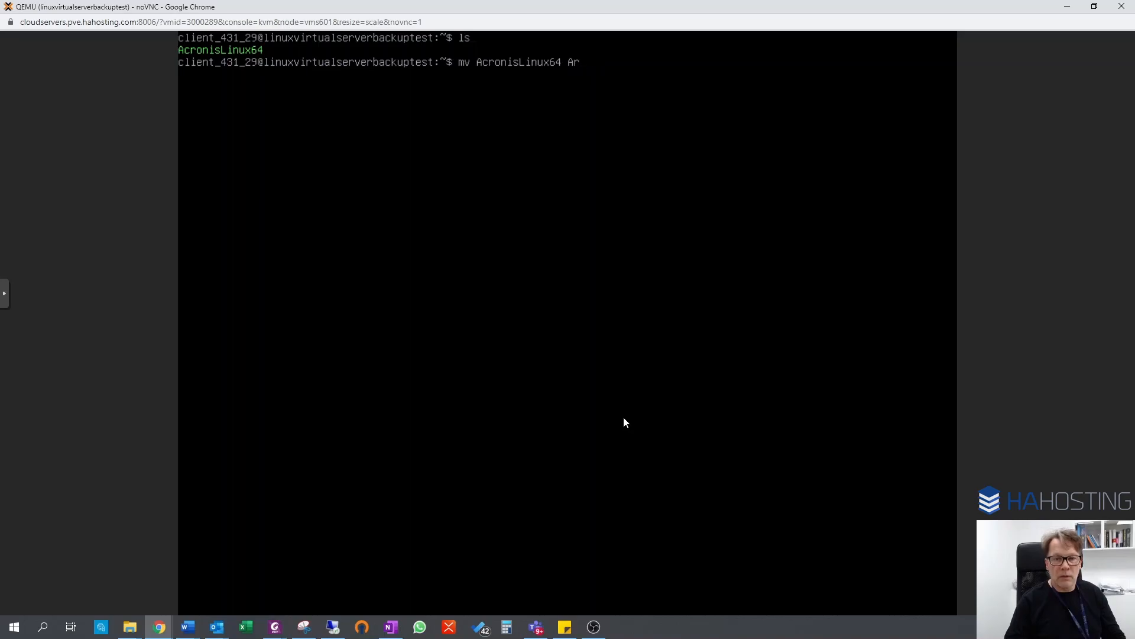
{"action": "key", "text": "Tab"}
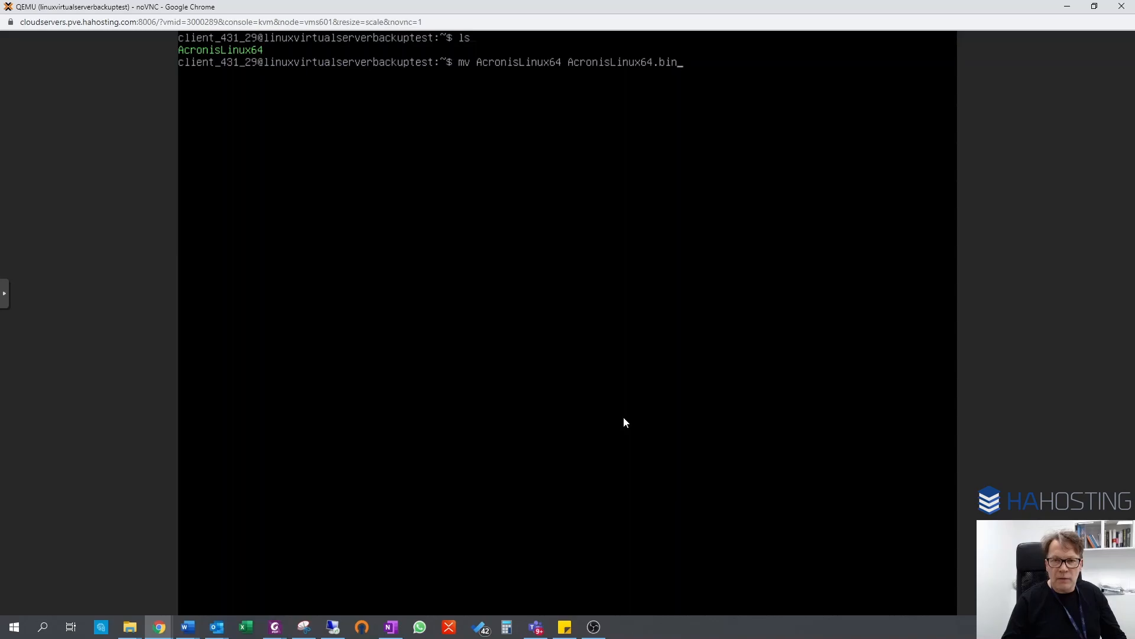
{"action": "key", "text": "Return"}
{"action": "key", "text": "ctrl+l"}
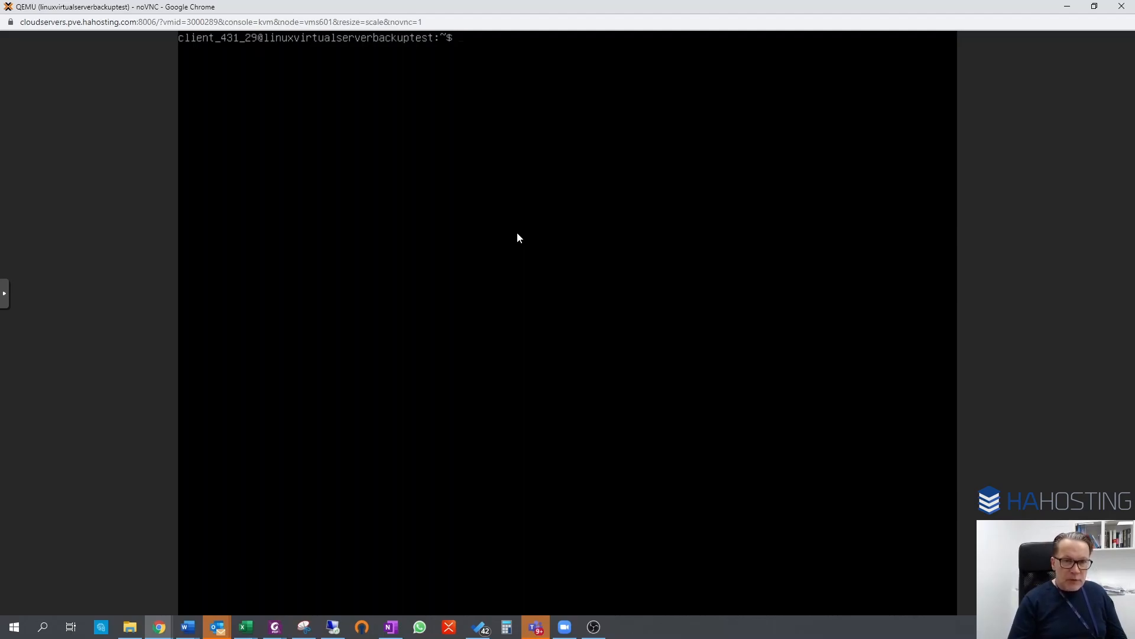
{"action": "type", "text": "ls"}
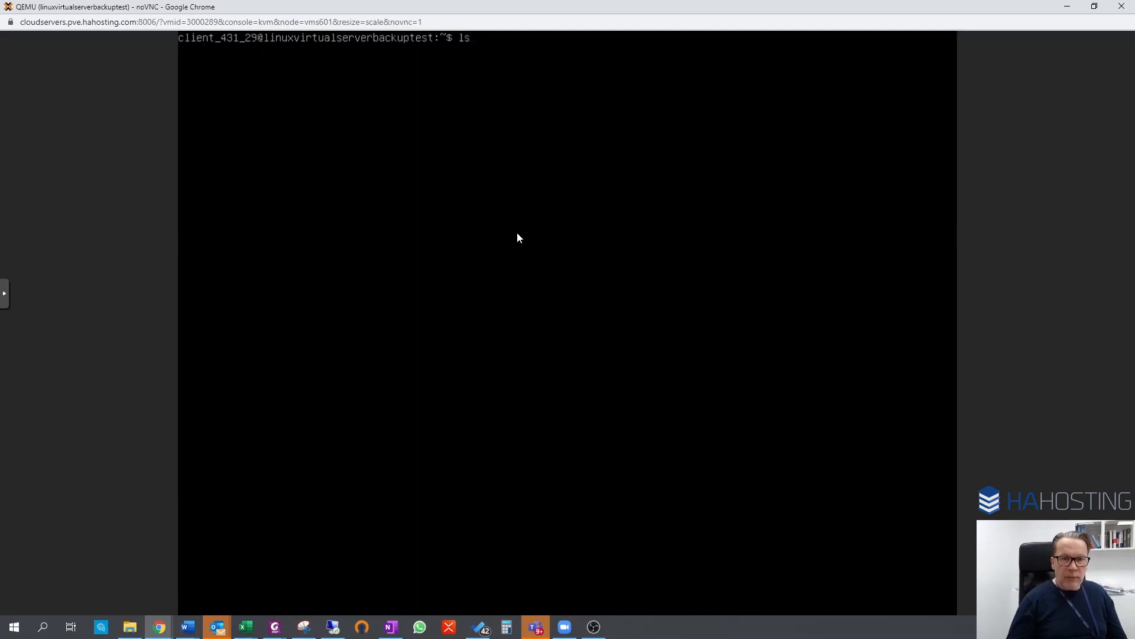
{"action": "key", "text": "Return"}
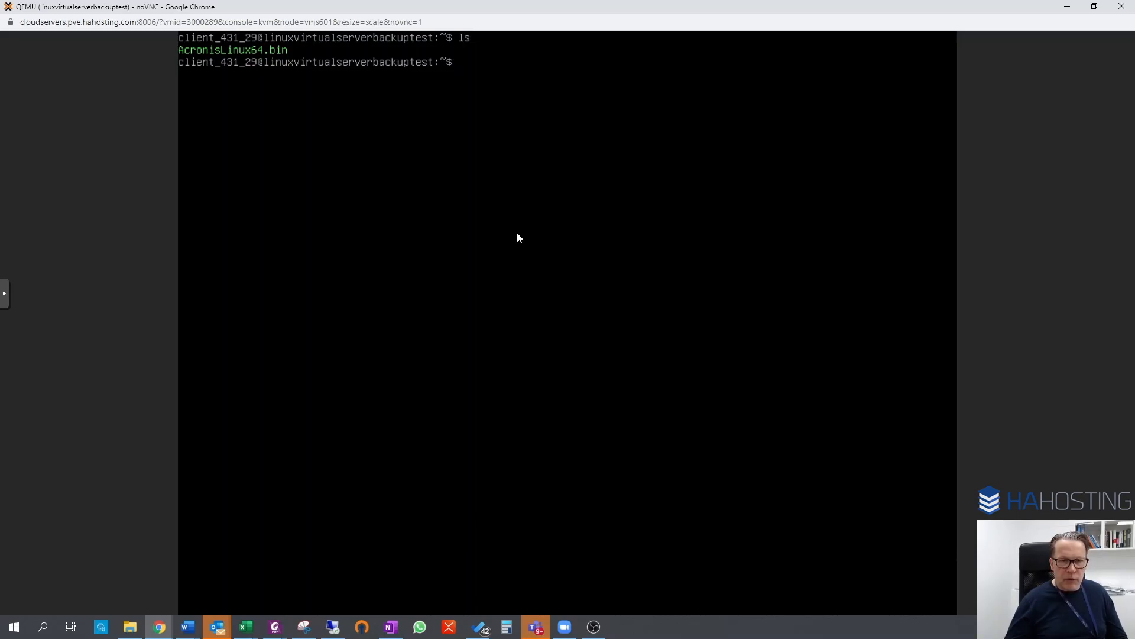
- Give the file's owner read, write and execute permissions with chmod u=rwx AcronisLinux64.bin
{"action": "type", "text": "ls"}
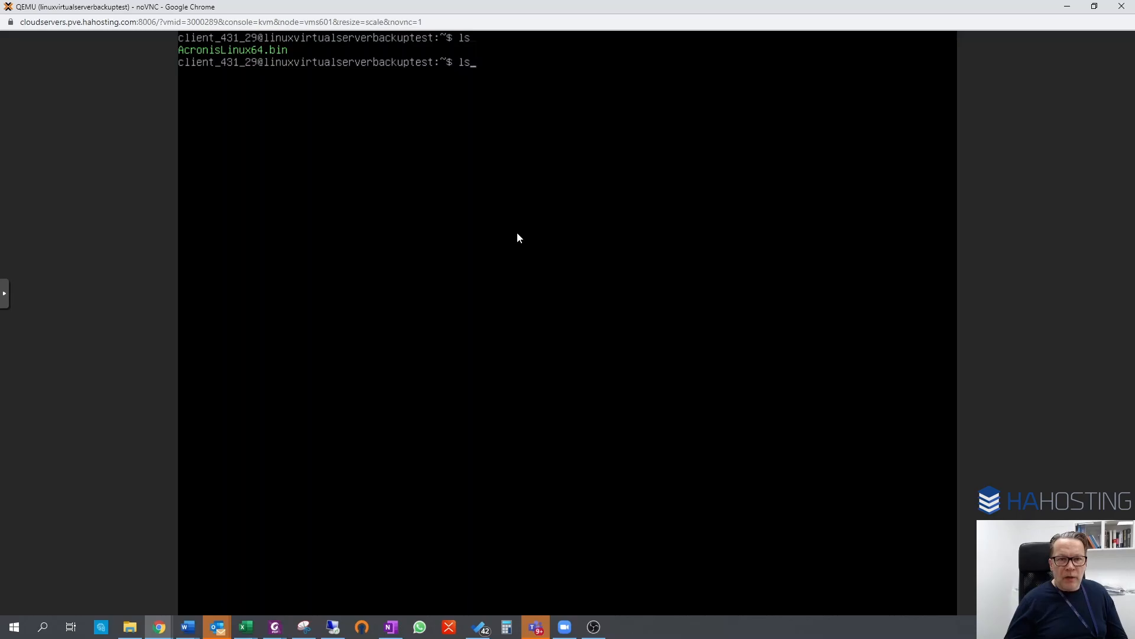
{"action": "key", "text": "BackSpace"}
{"action": "key", "text": "BackSpace"}
{"action": "type", "text": "chmod u=rwx AcronisLinux64.bin"}
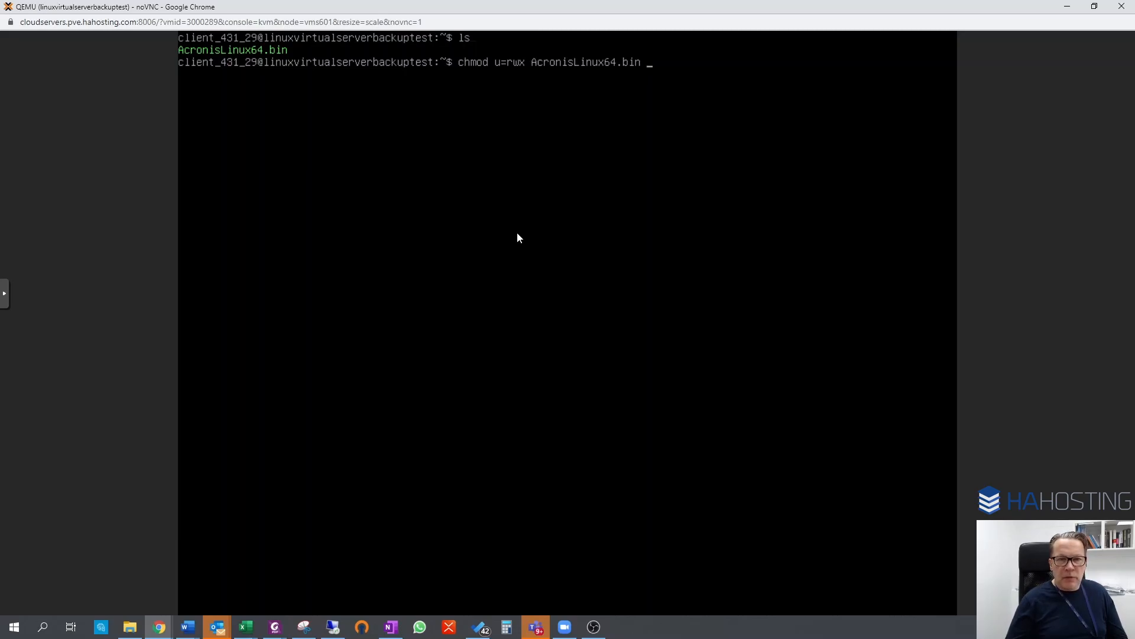
{"action": "key", "text": "Return"}
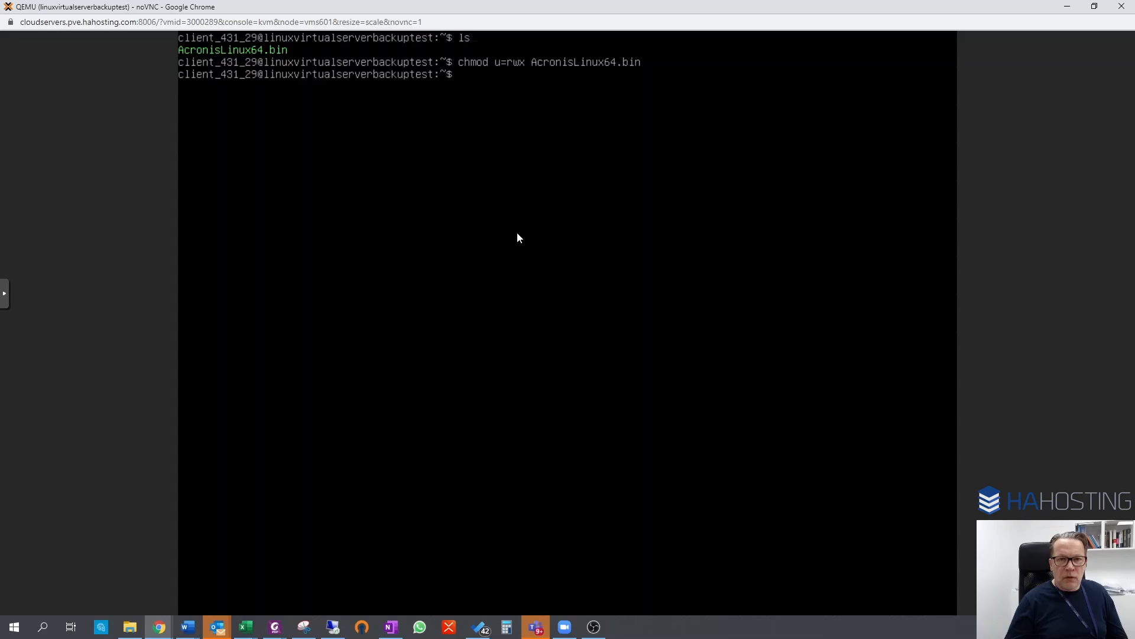
- Run the installer with sudo ./AcronisLinux64.bin and continue with automatic installation of the required rpm package
{"action": "type", "text": "sudo ./AcronisLinux64.bin"}
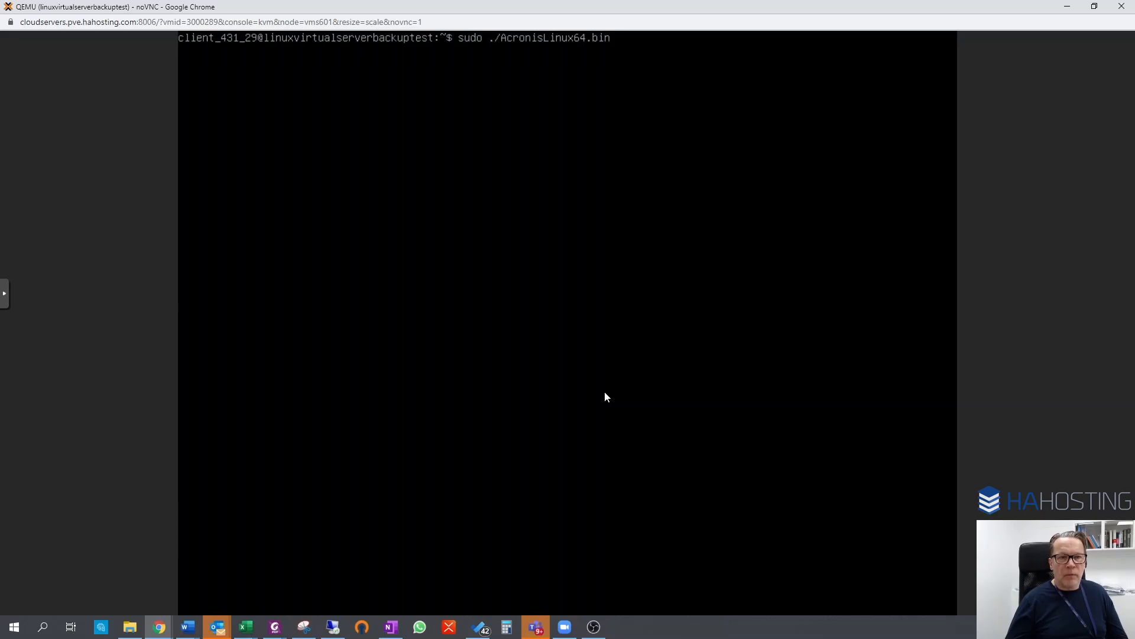
{"action": "key", "text": "Return"}
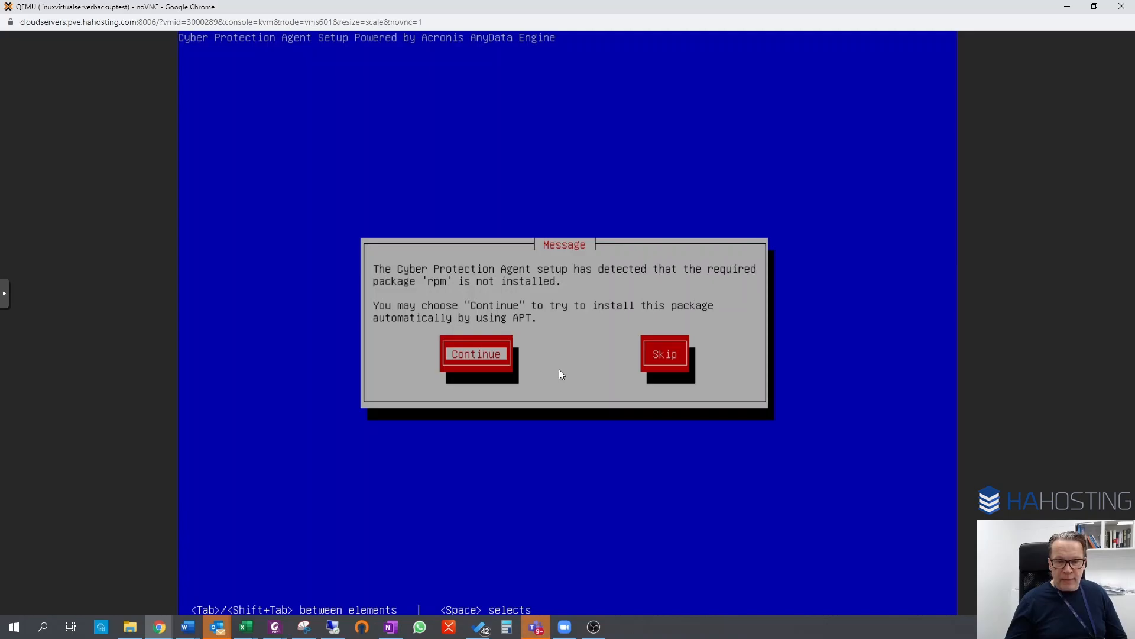
{"action": "key", "text": "Return"}
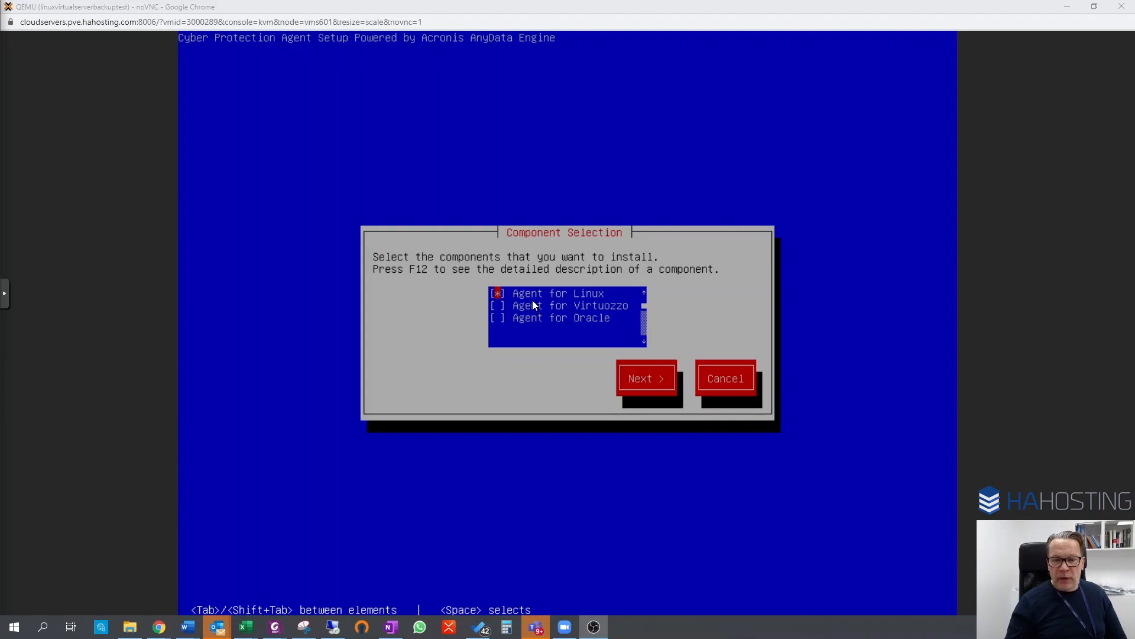
- Keep only Agent for Linux as the component to install and proceed with the agent installation
{"action": "left_click", "coordinate": [644, 377]}
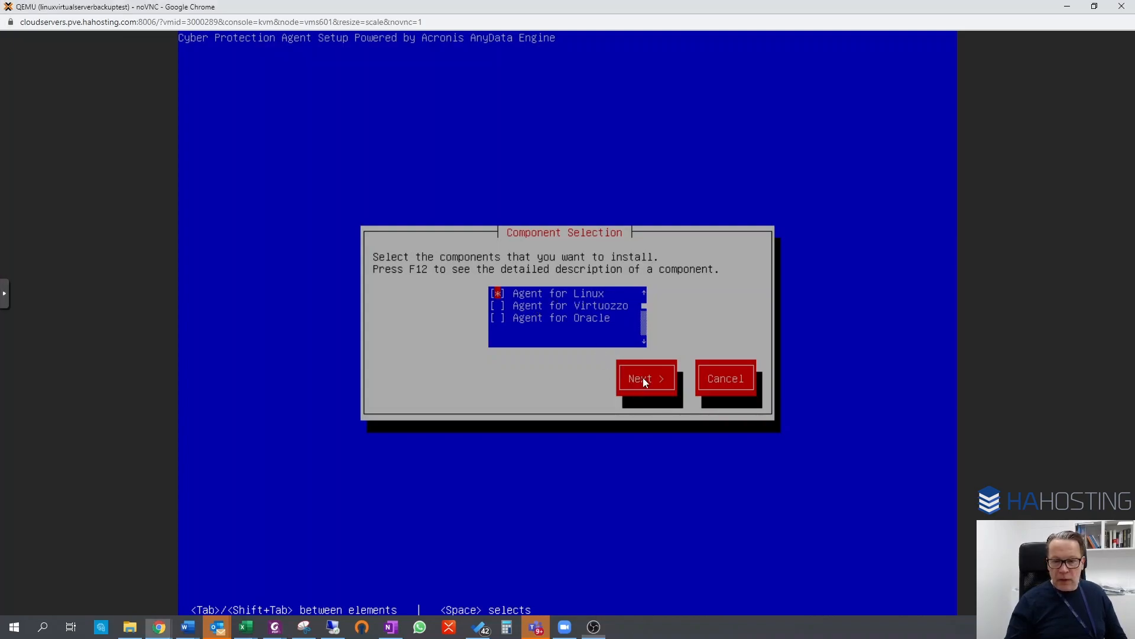
{"action": "key", "text": "Tab"}
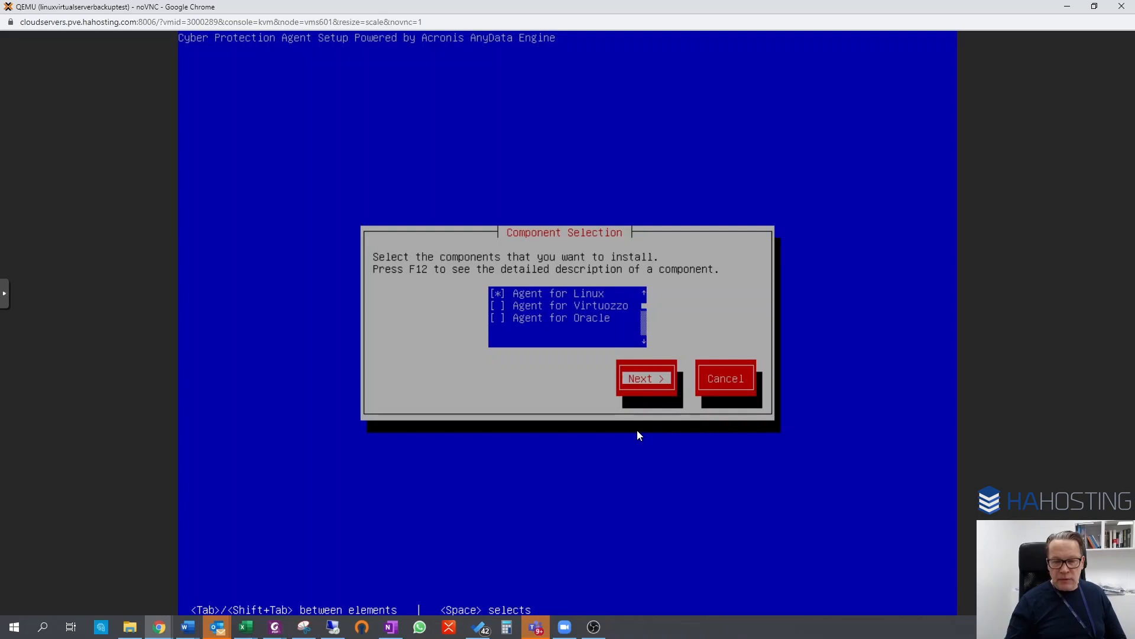
{"action": "key", "text": "Return"}
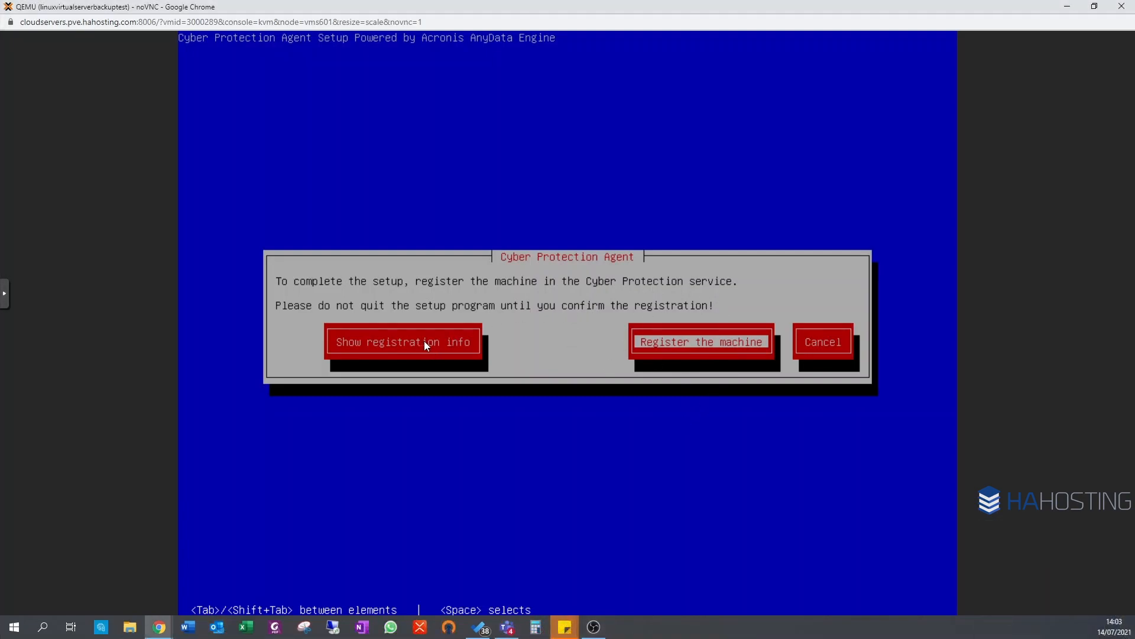
- Show the registration info for the machine in the agent setup to read the registration link and code
{"action": "key", "text": "Tab"}
{"action": "key", "text": "Tab"}
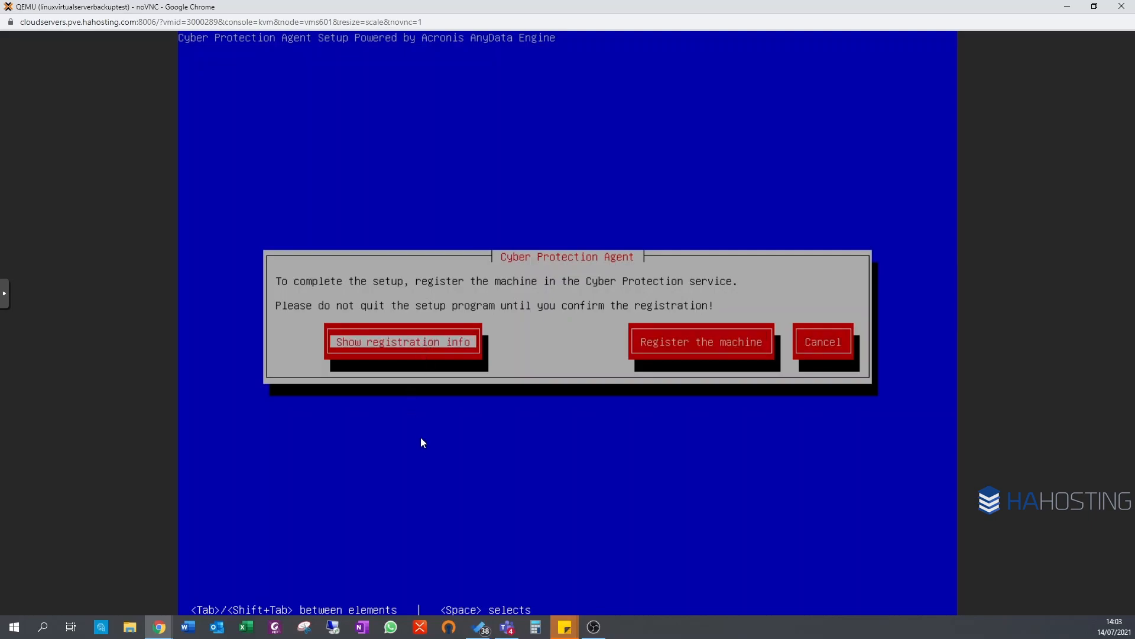
{"action": "key", "text": "space"}
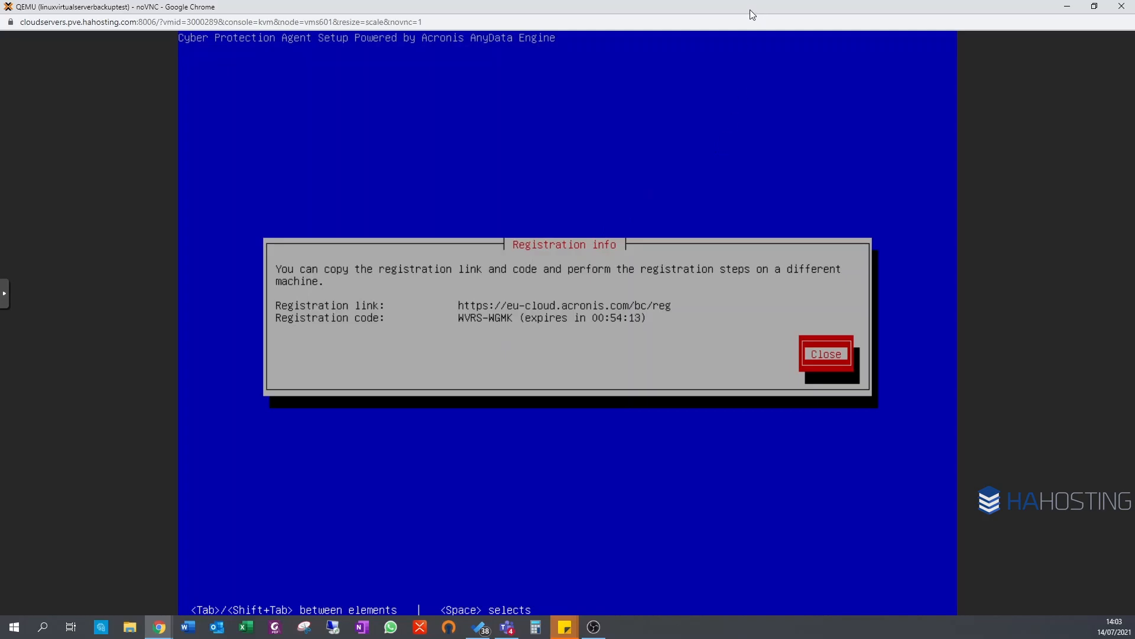
{"action": "left_click_drag", "start_coordinate": [750, 8], "coordinate": [0, 75]}
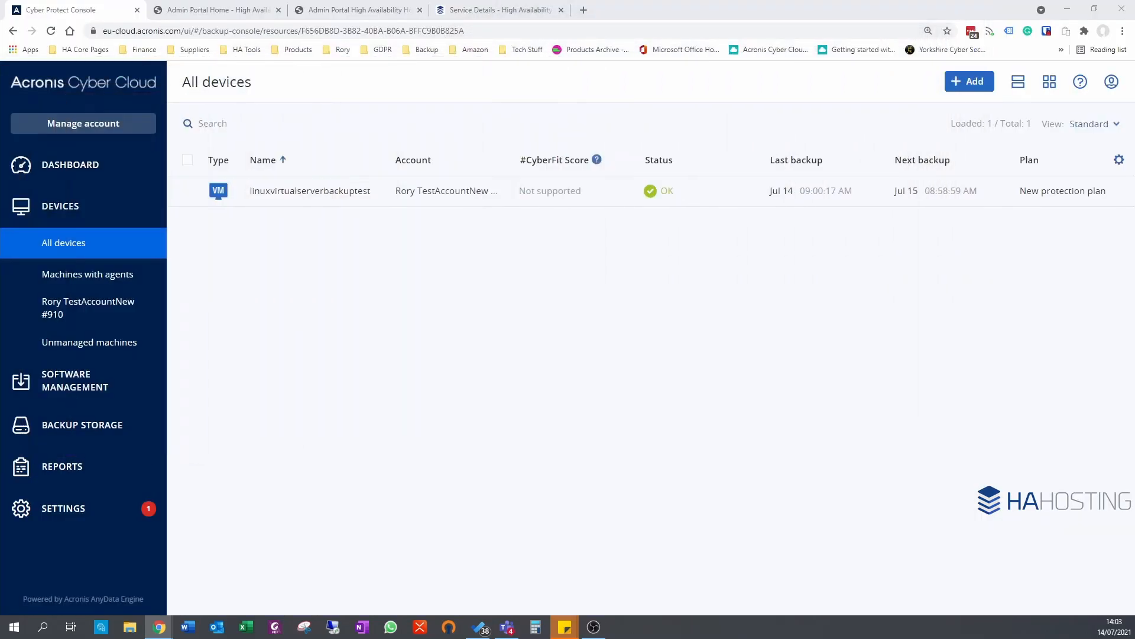
{"action": "left_click", "coordinate": [583, 9]}
{"action": "left_click", "coordinate": [535, 30]}
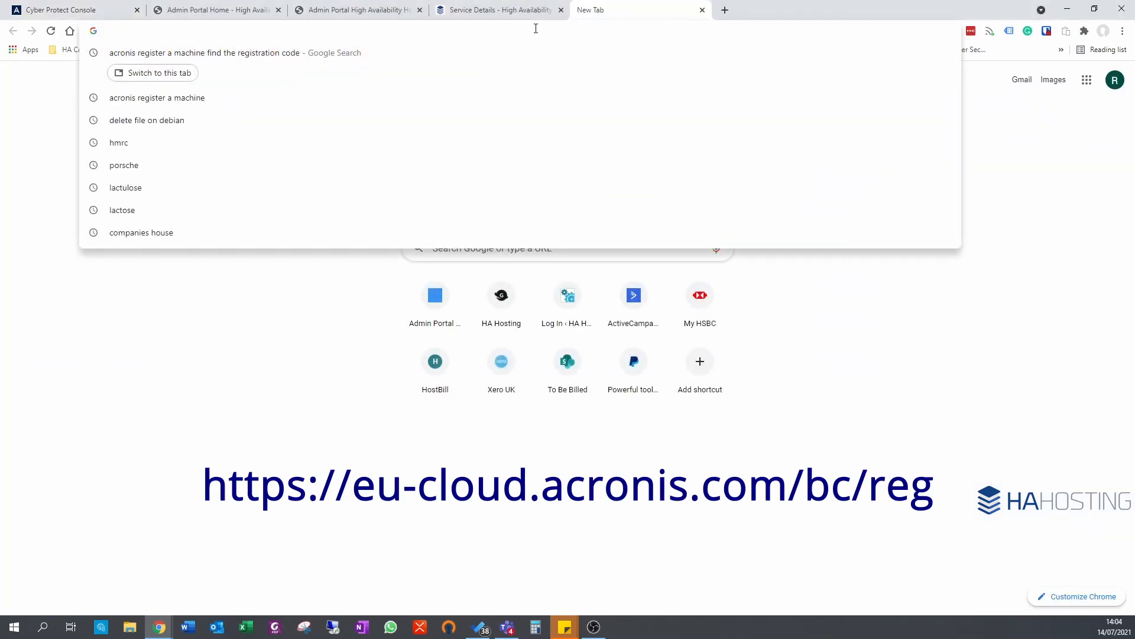
{"action": "type", "text": "https"}
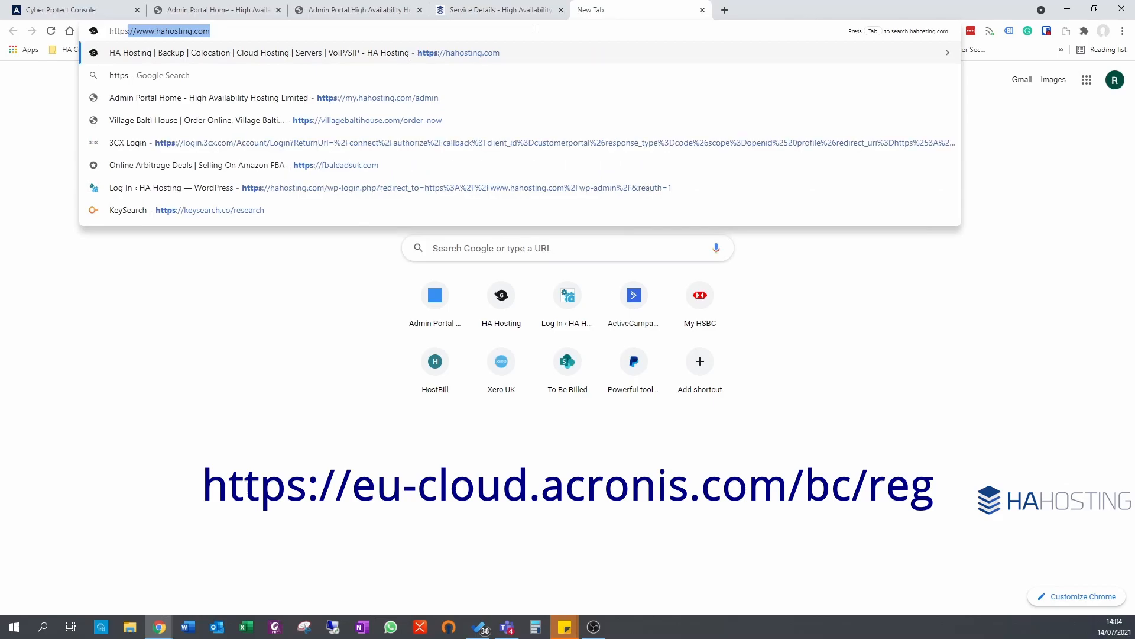
{"action": "type", "text": "://e"}
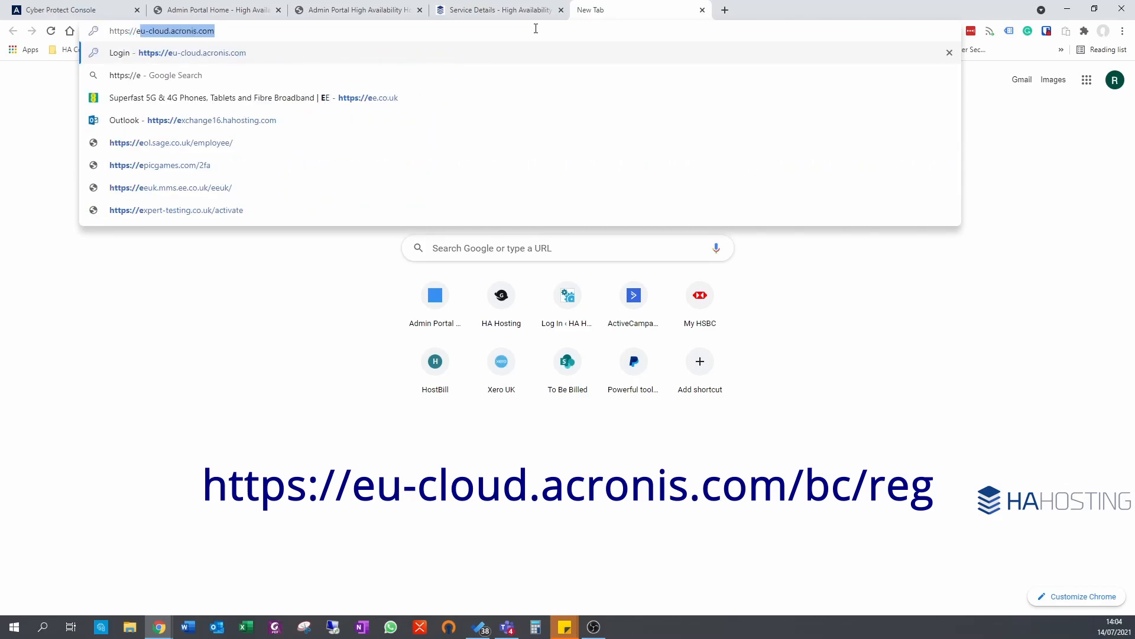
{"action": "type", "text": "u-cloud"}
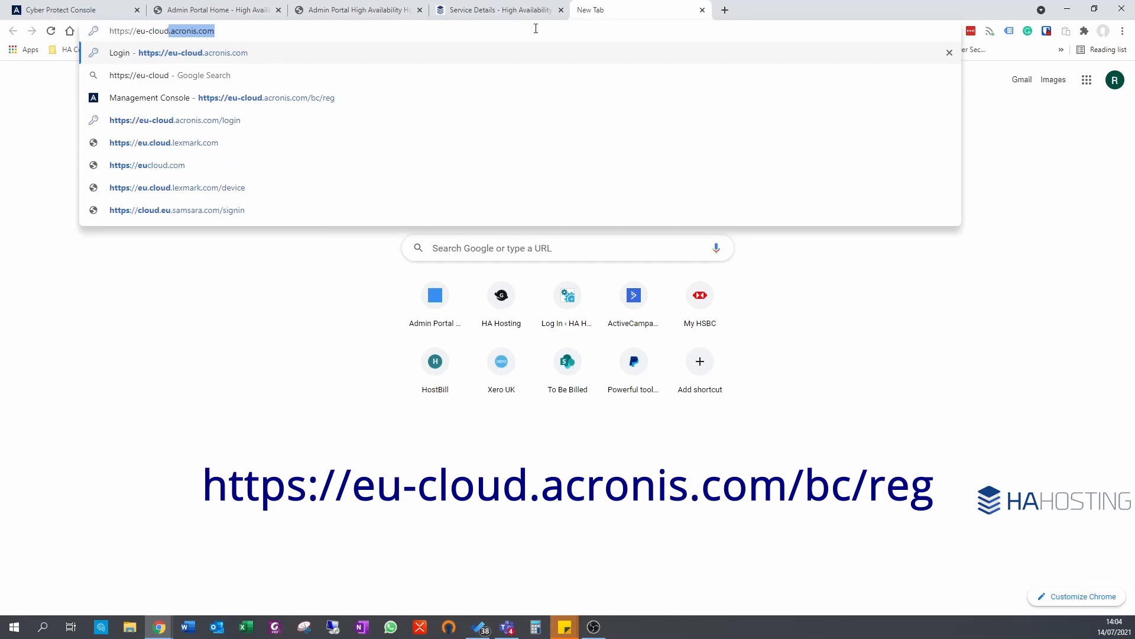
{"action": "type", "text": ".acronis"}
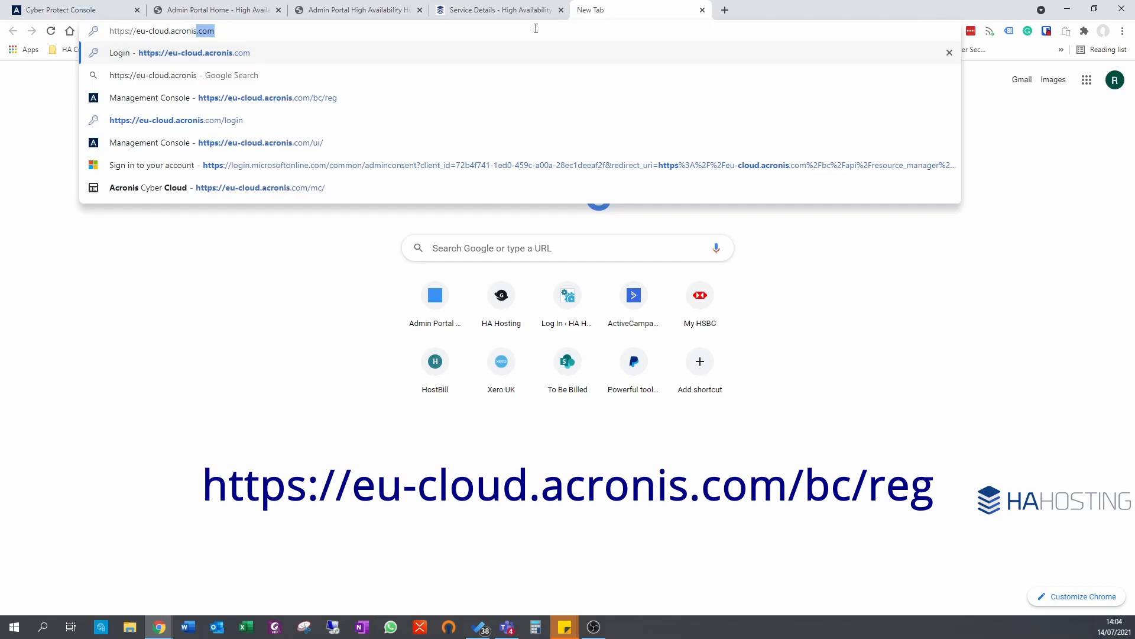
{"action": "type", "text": ".com"}
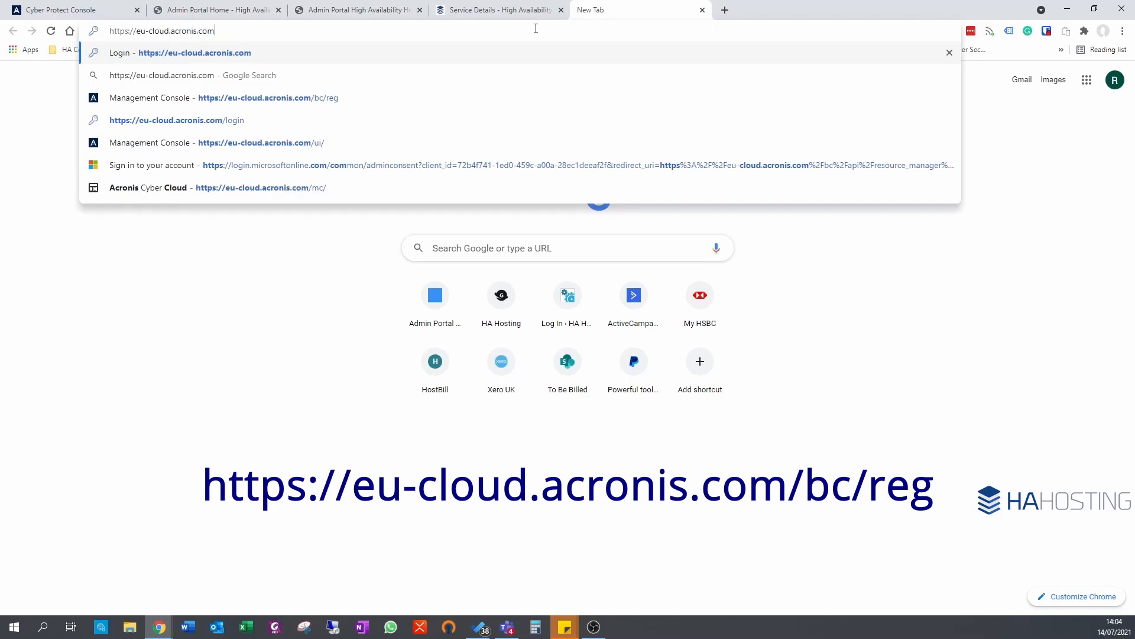
{"action": "type", "text": "/b"}
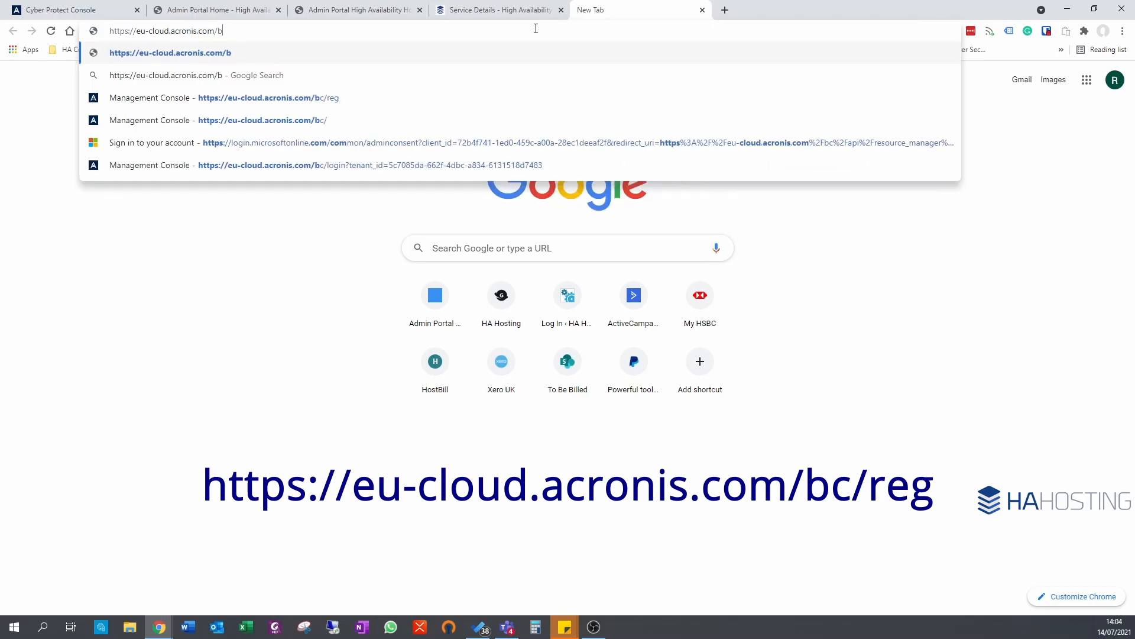
{"action": "type", "text": "c/reg"}
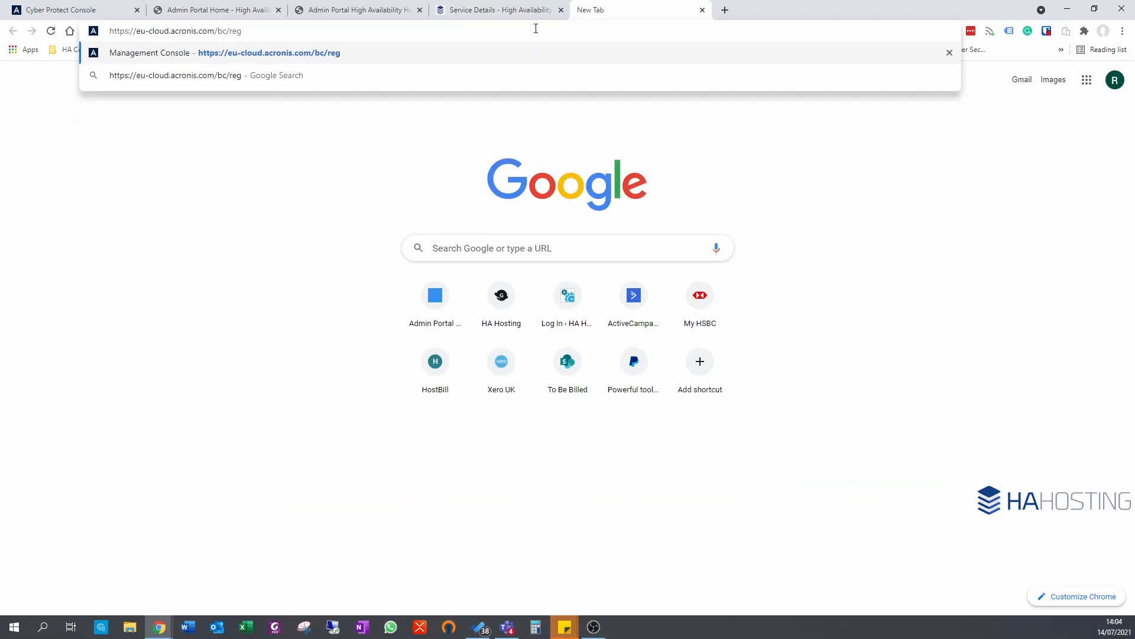
{"action": "key", "text": "Return"}
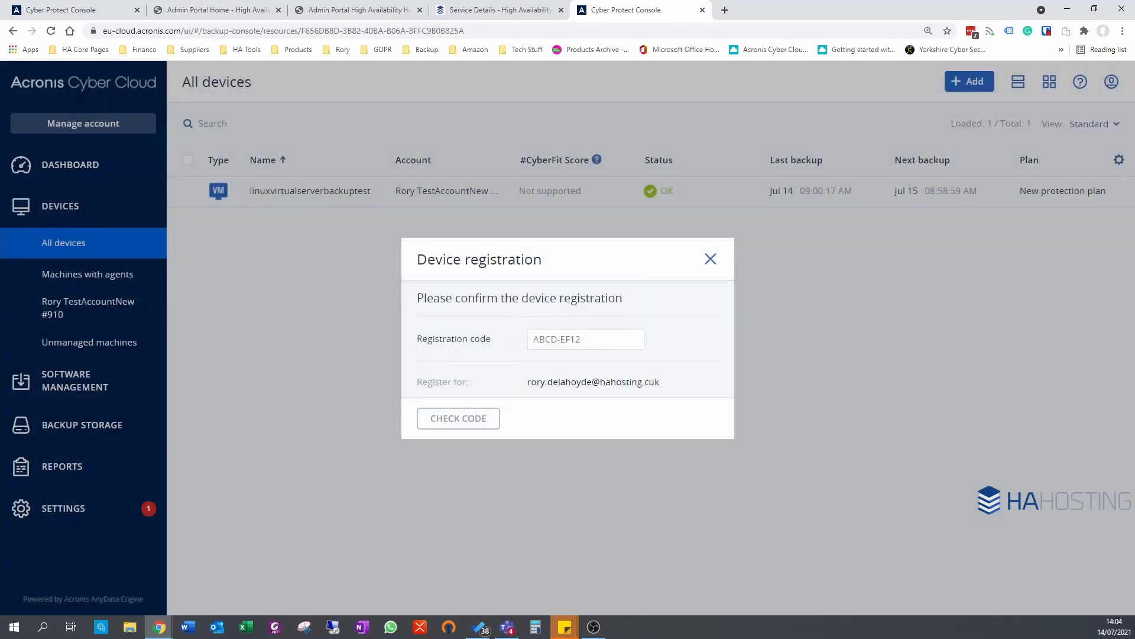
- Recheck the code in the server console, enter it as the registration code in the device registration dialog, check it and confirm the registration
{"action": "left_click_drag", "start_coordinate": [0, 98], "coordinate": [531, 0]}
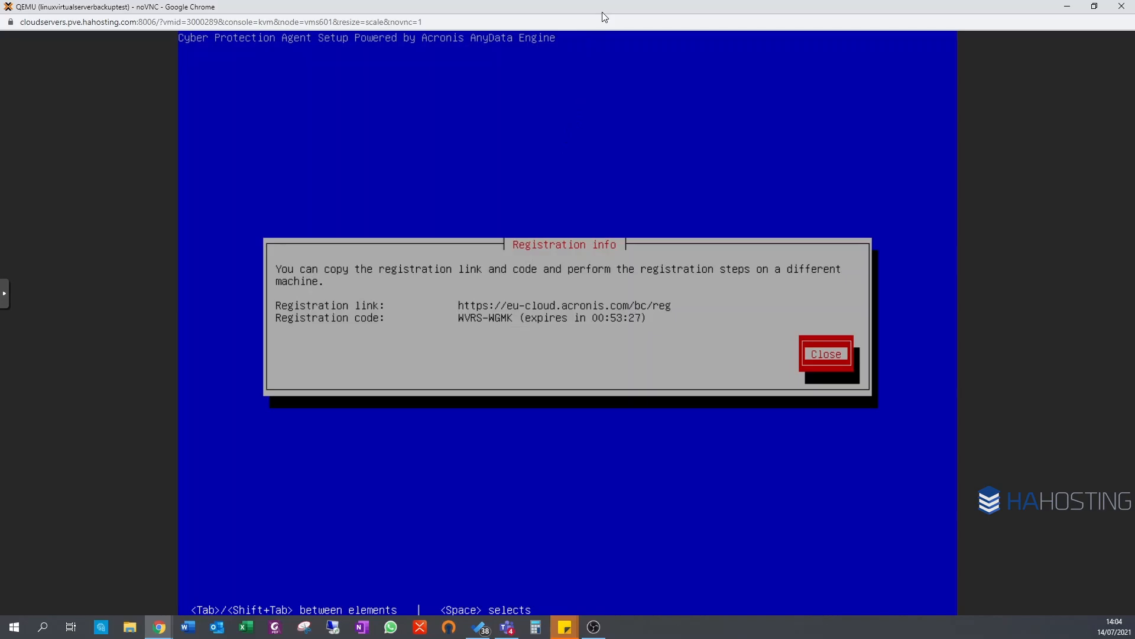
{"action": "left_click_drag", "start_coordinate": [601, 7], "coordinate": [0, 109]}
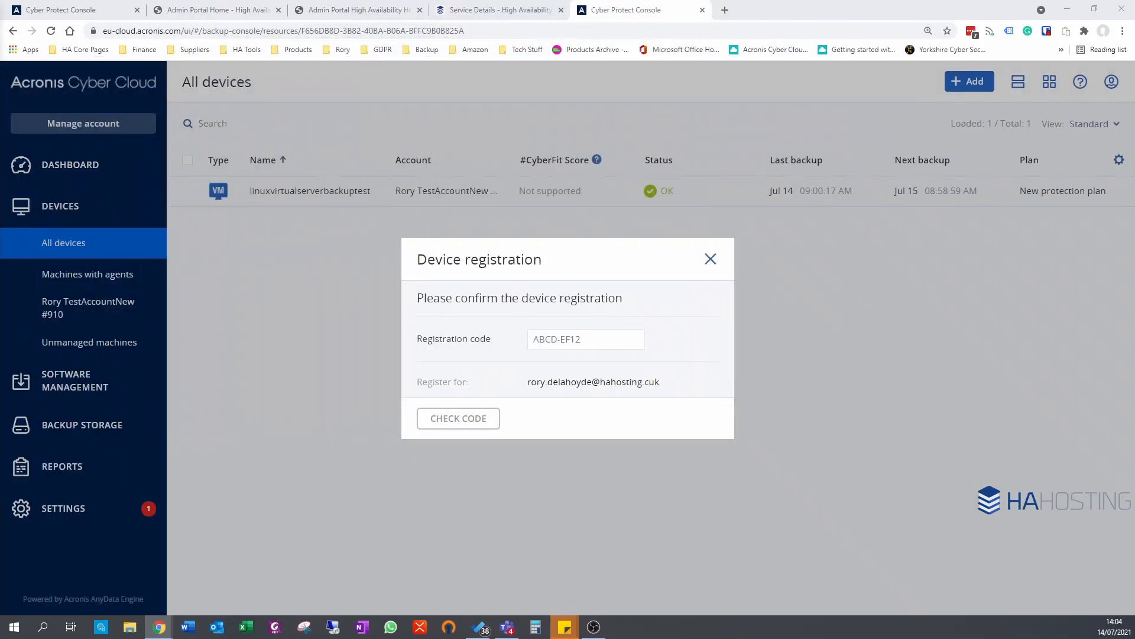
{"action": "left_click", "coordinate": [554, 338]}
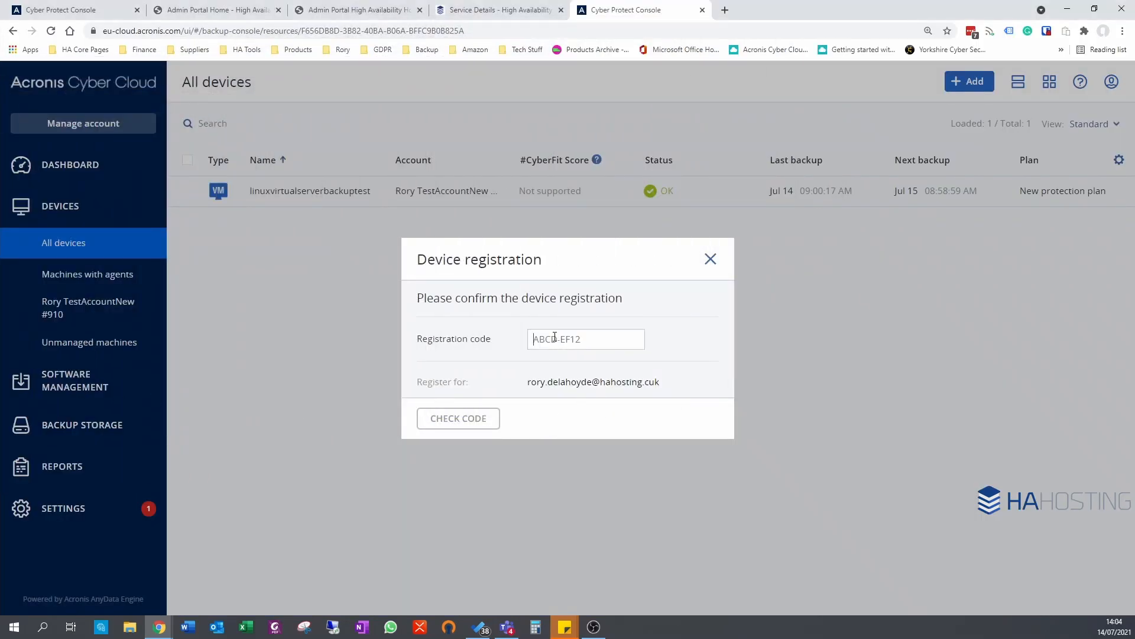
{"action": "type", "text": "wvrs-"}
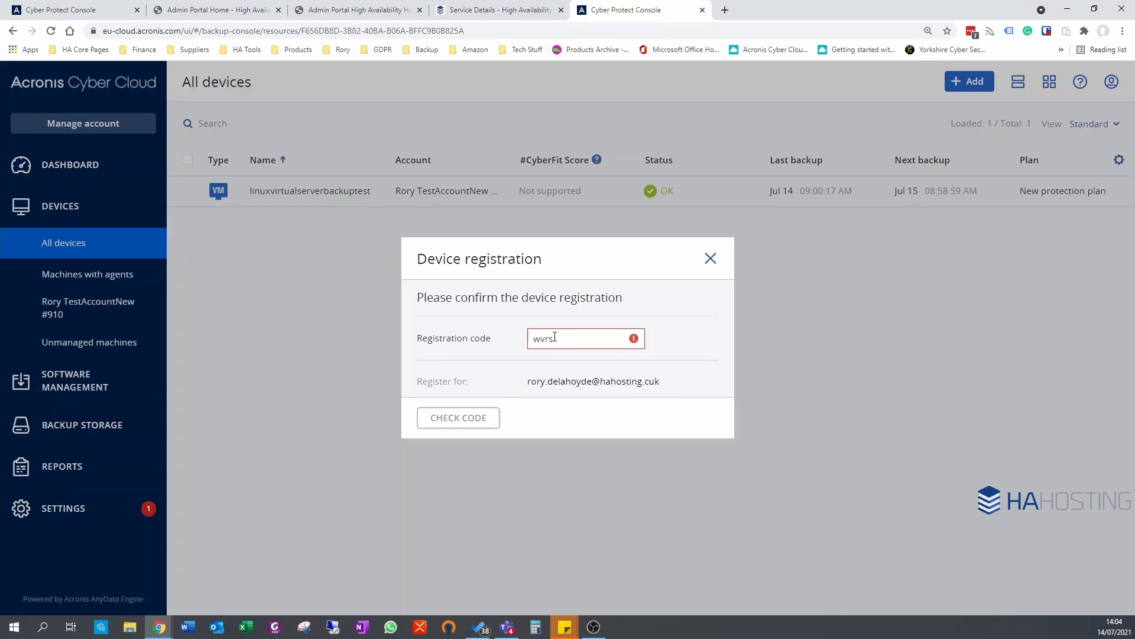
{"action": "type", "text": "wgmk"}
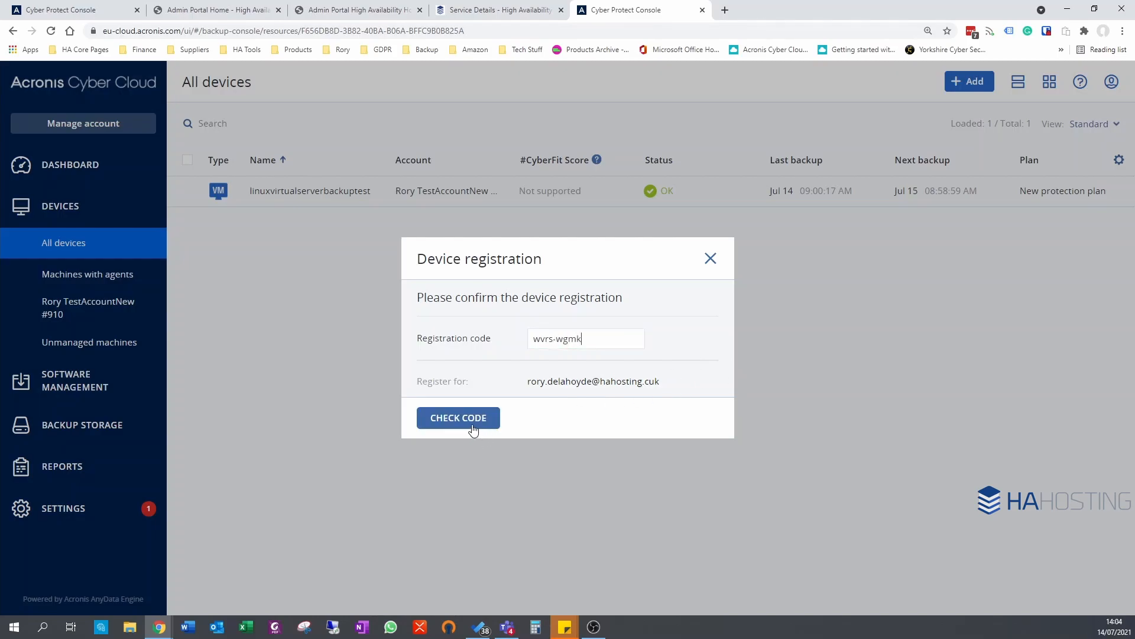
{"action": "left_click", "coordinate": [478, 421]}
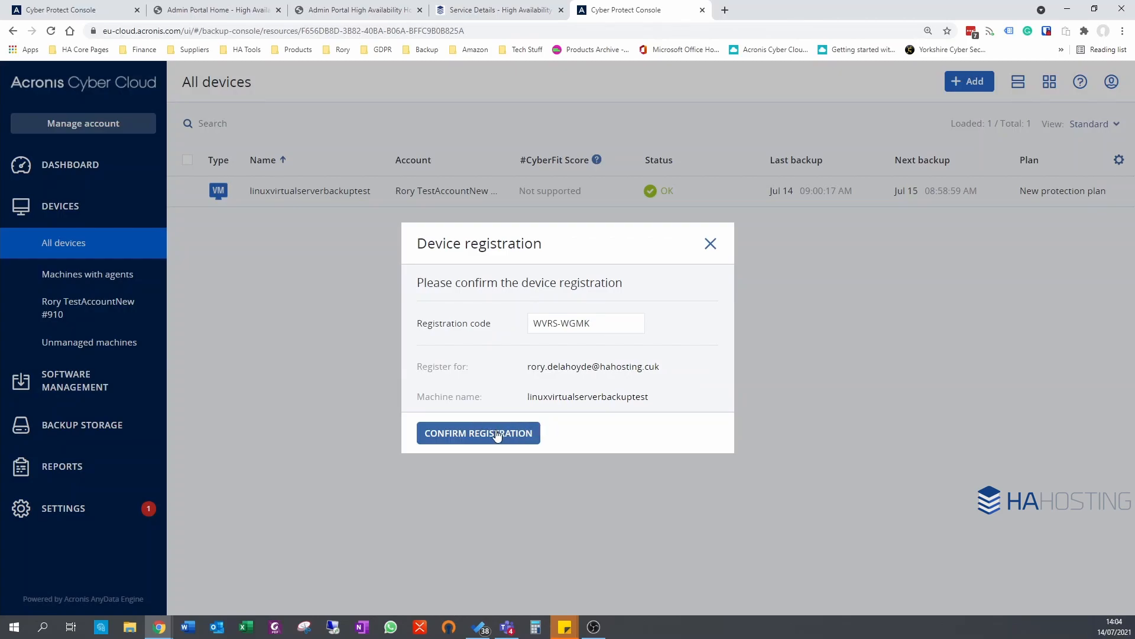
{"action": "left_click", "coordinate": [496, 435]}
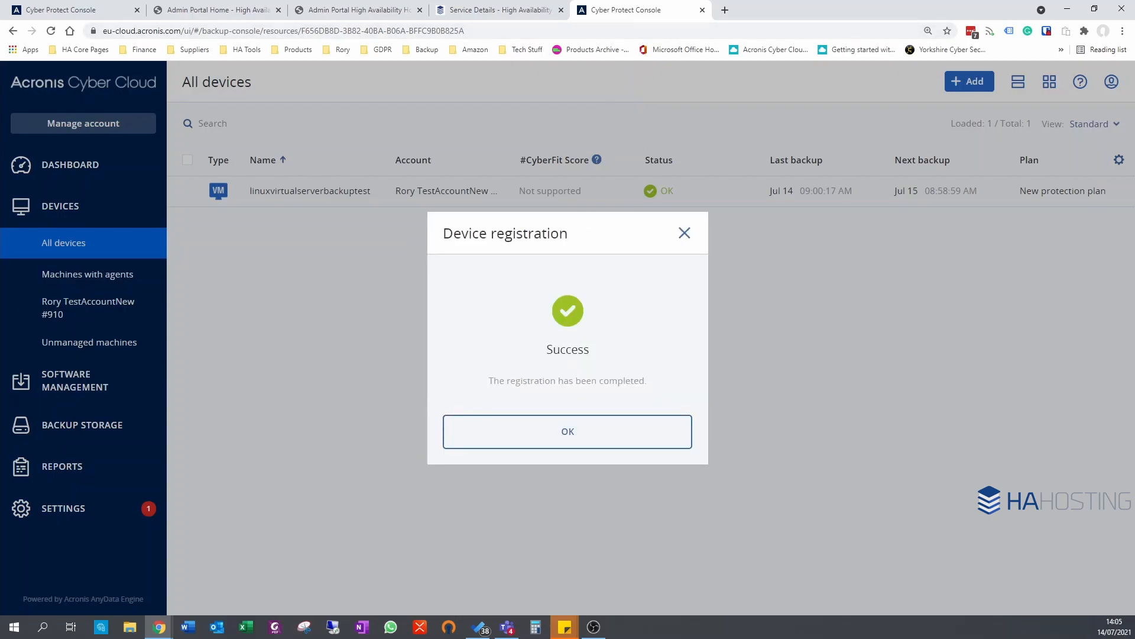
- Exit the agent setup in the server console and clear its screen with clear, and dismiss the device registration dialog in the browser
{"action": "left_click_drag", "start_coordinate": [0, 133], "coordinate": [574, 1]}
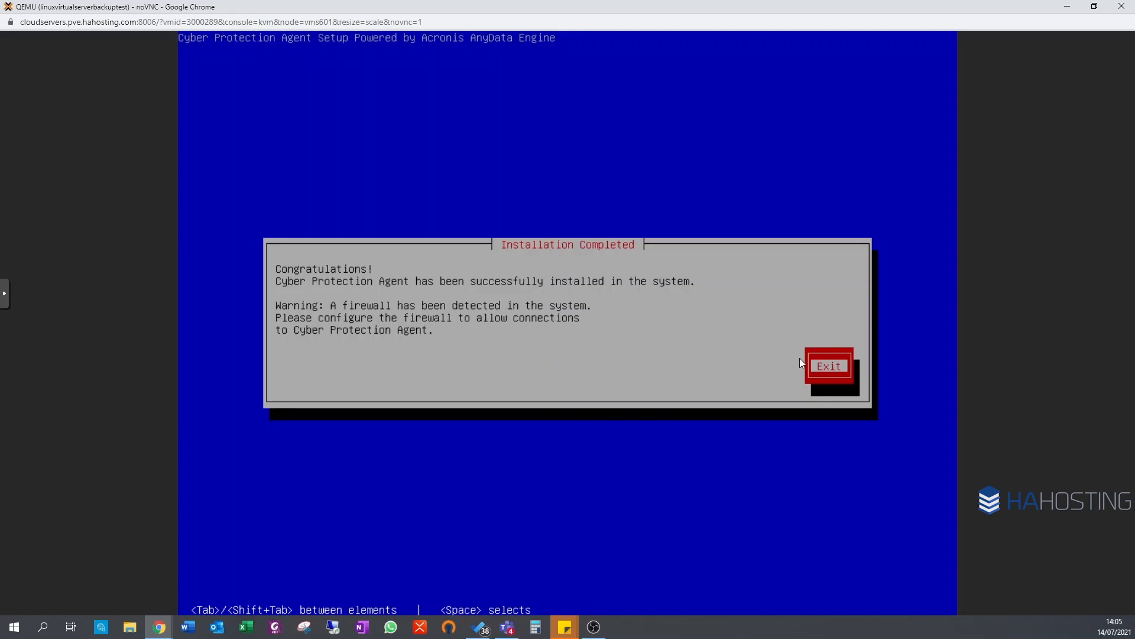
{"action": "key", "text": "Return"}
{"action": "type", "text": "clear"}
{"action": "key", "text": "Return"}
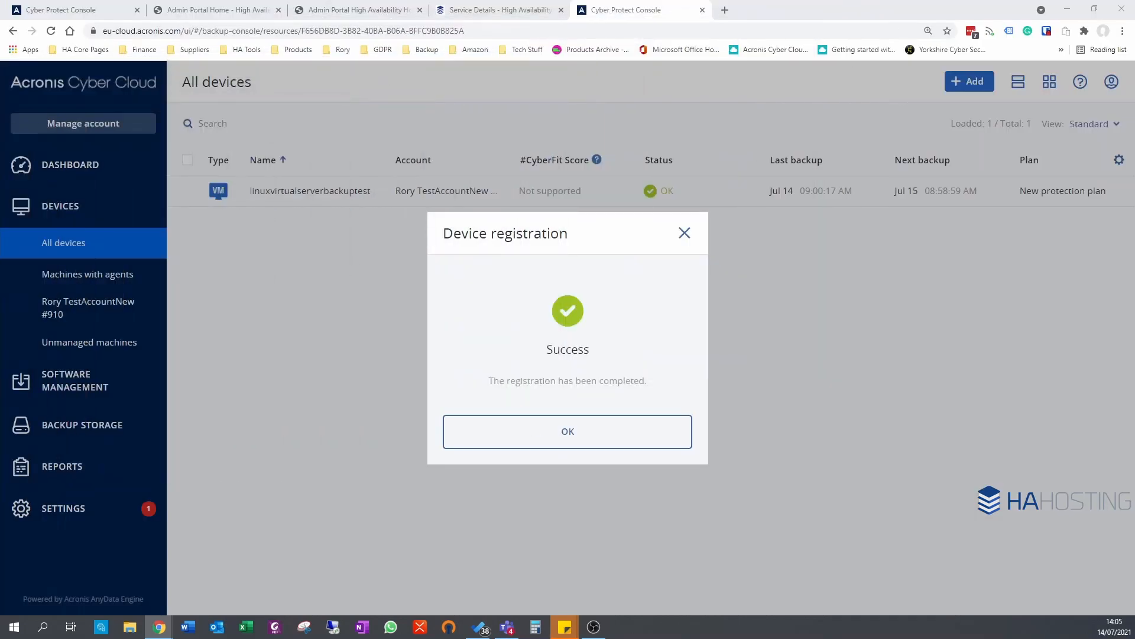
{"action": "left_click", "coordinate": [582, 436]}
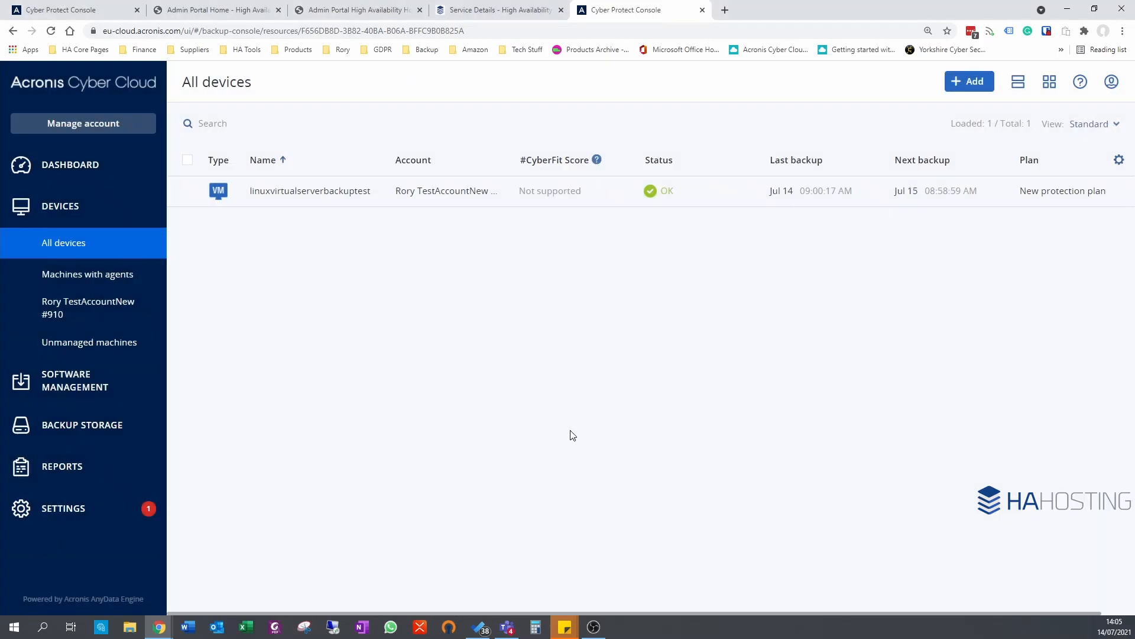